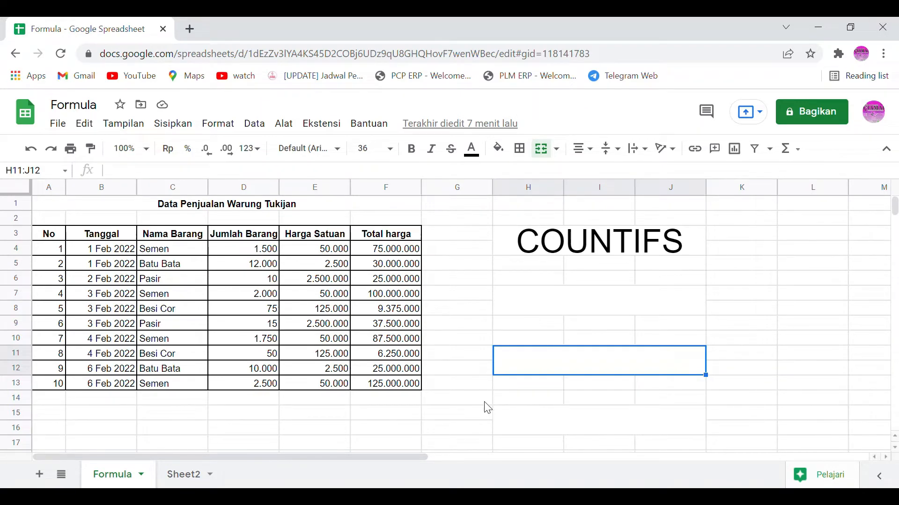
click(654, 243)
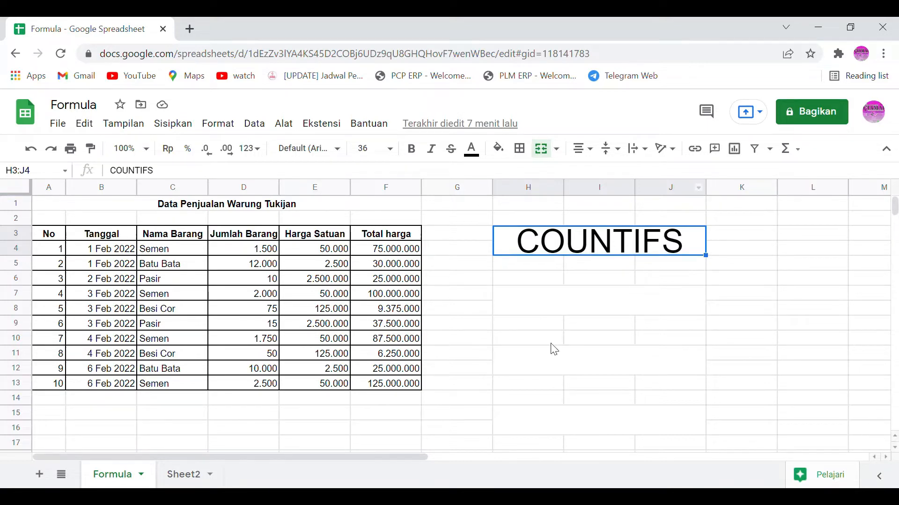
click(579, 309)
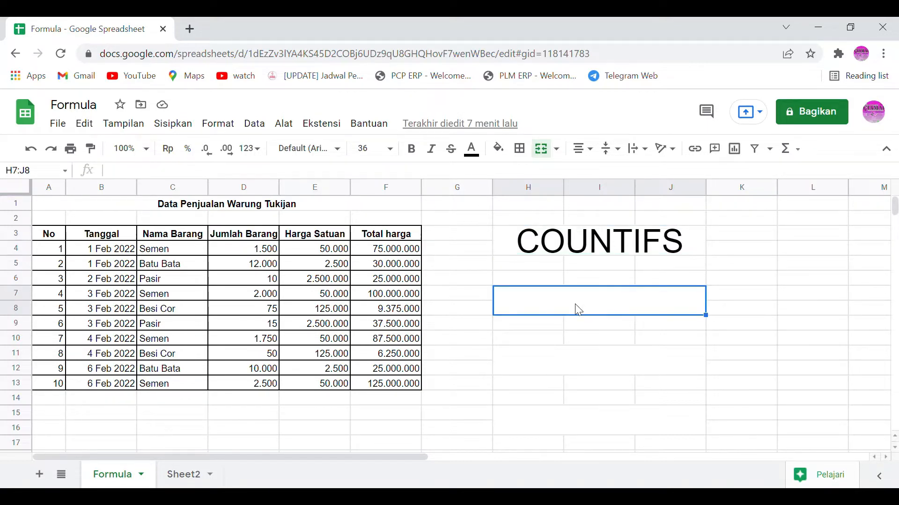
text(=c)
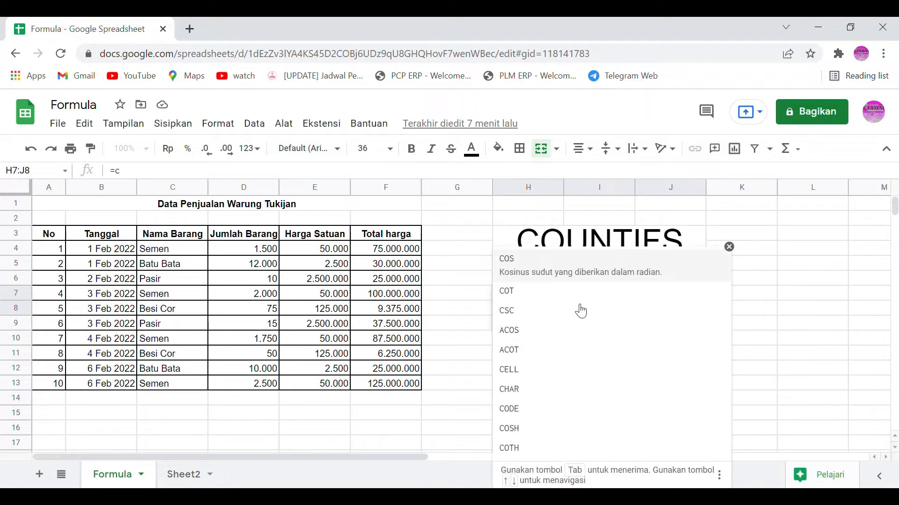
text(ounit)
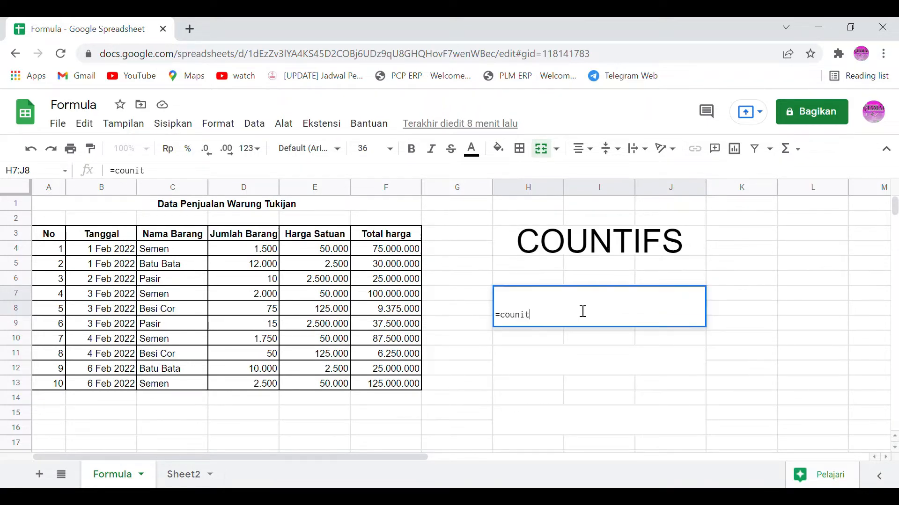
text(ifs)
key(Tab)
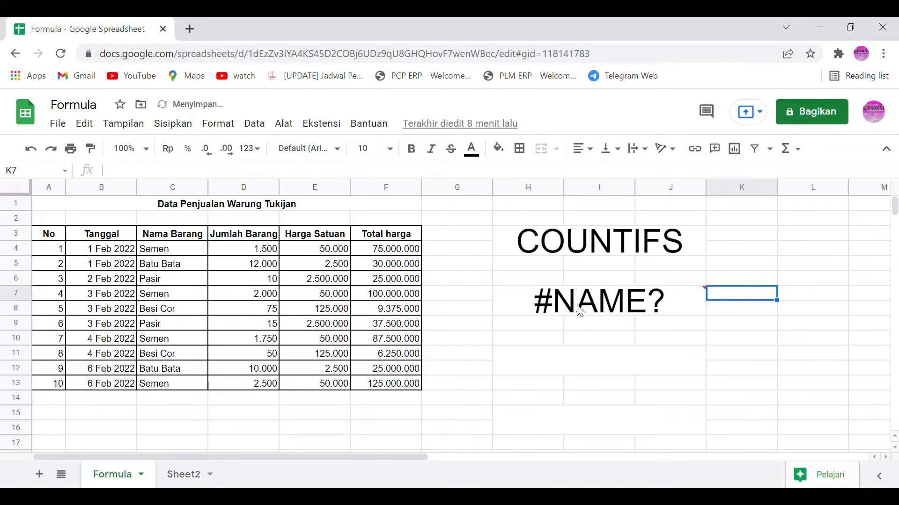
Step: Start a COUNTIFS formula in merged cell H7:J8 with item-name range C4:C13 and criterion C4
click(580, 311)
text(=)
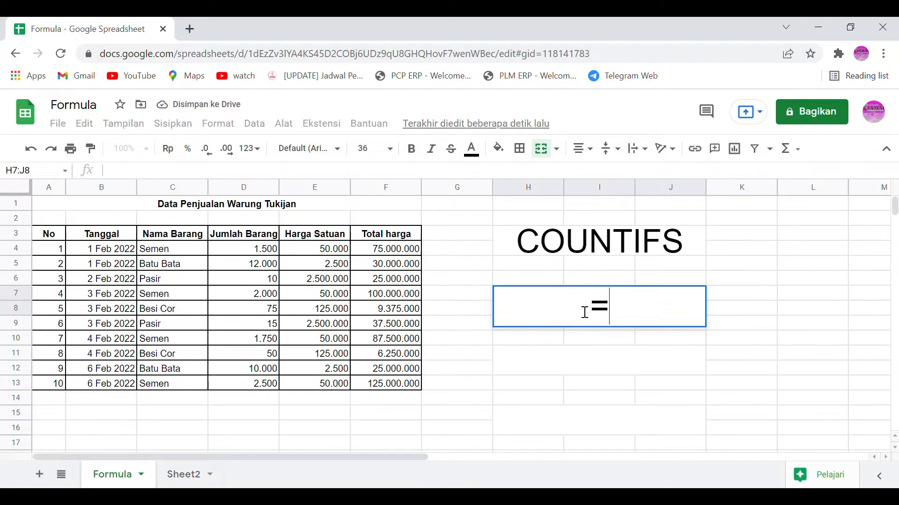
text(coun)
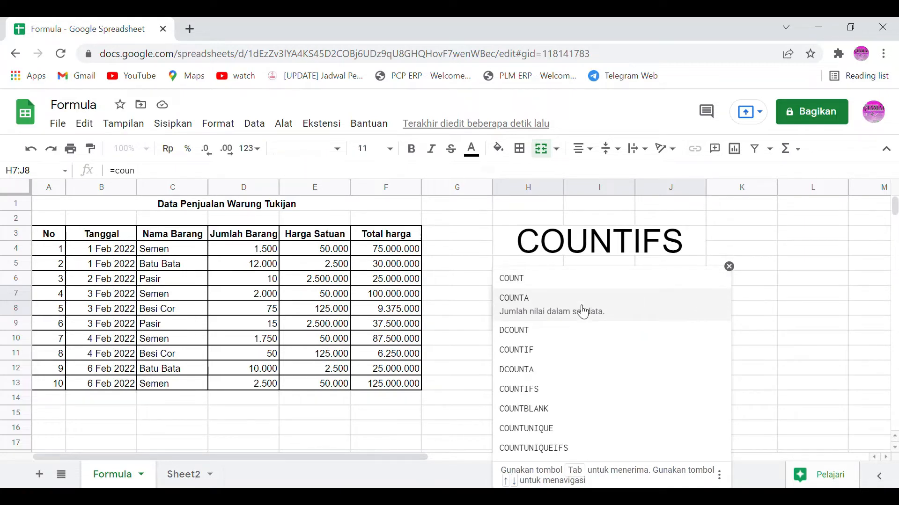
click(537, 385)
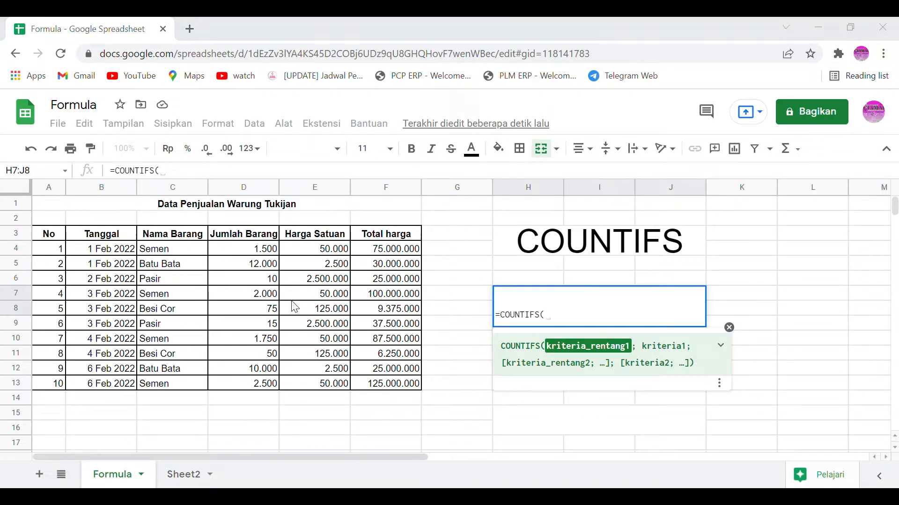
click(847, 323)
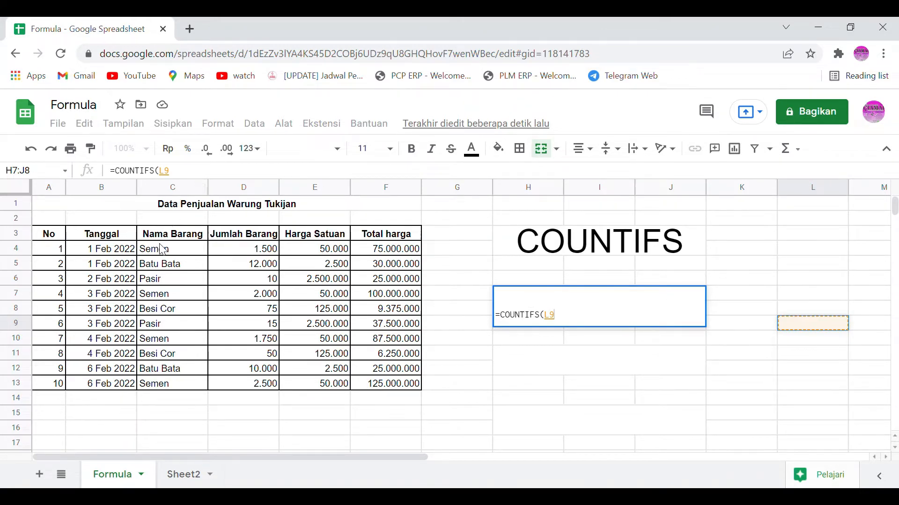
drag(159, 249, 157, 385)
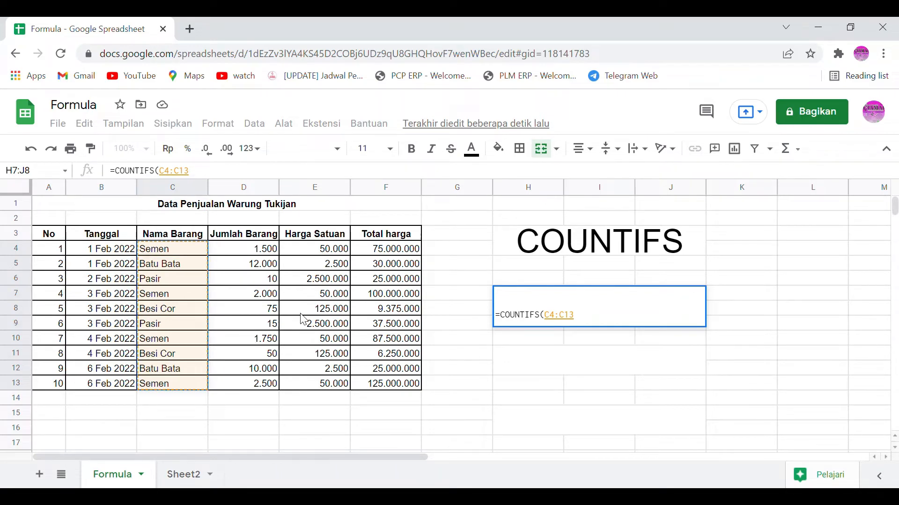
text(;)
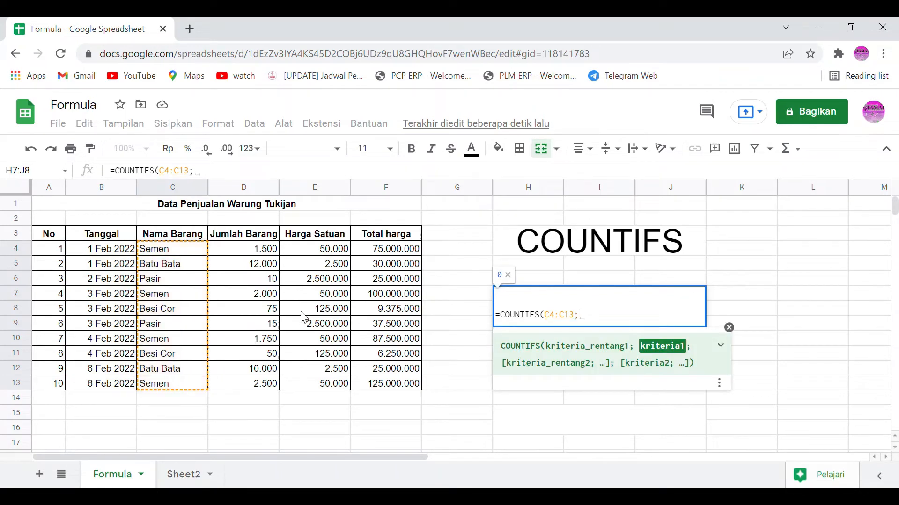
click(175, 251)
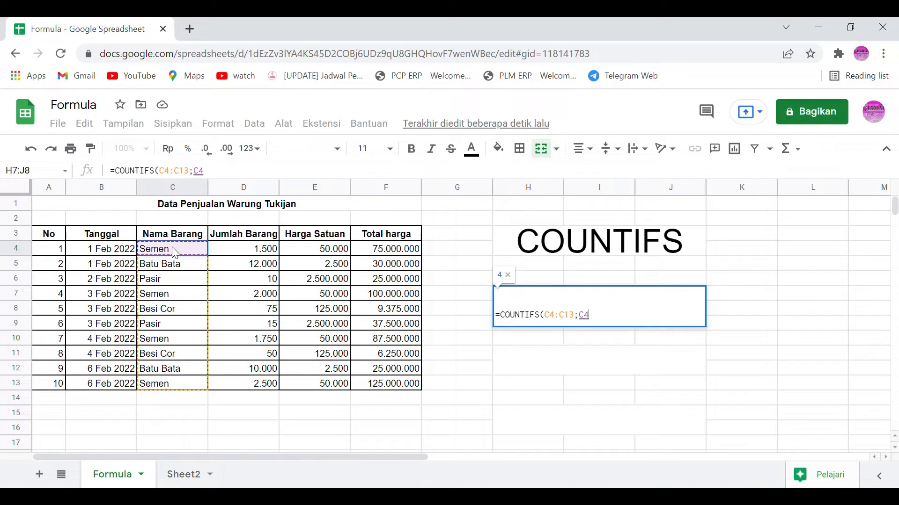
text(;)
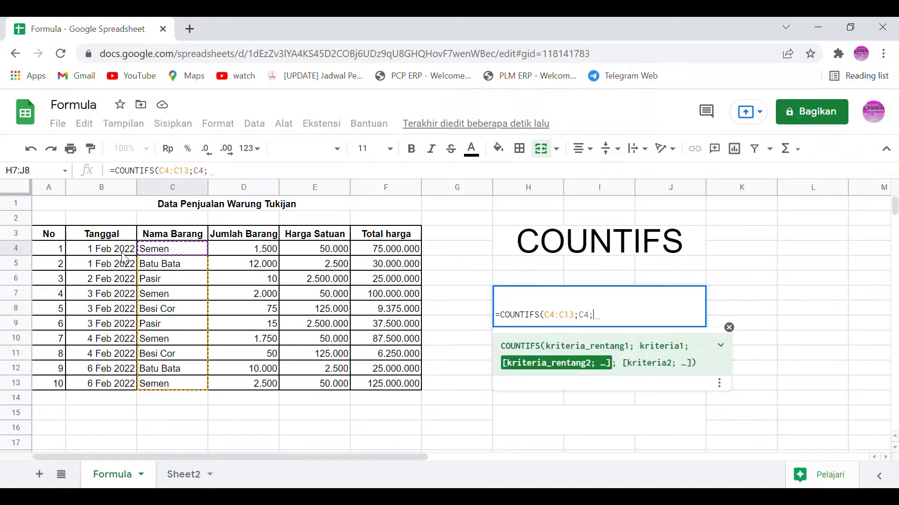
Step: Complete the COUNTIFS formula with date range B4:B13 and criterion B8
drag(123, 252, 107, 390)
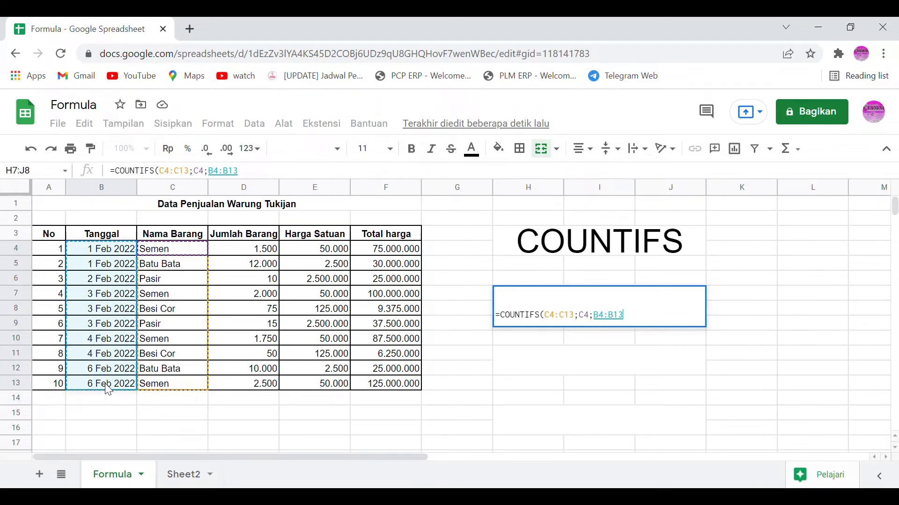
text(;)
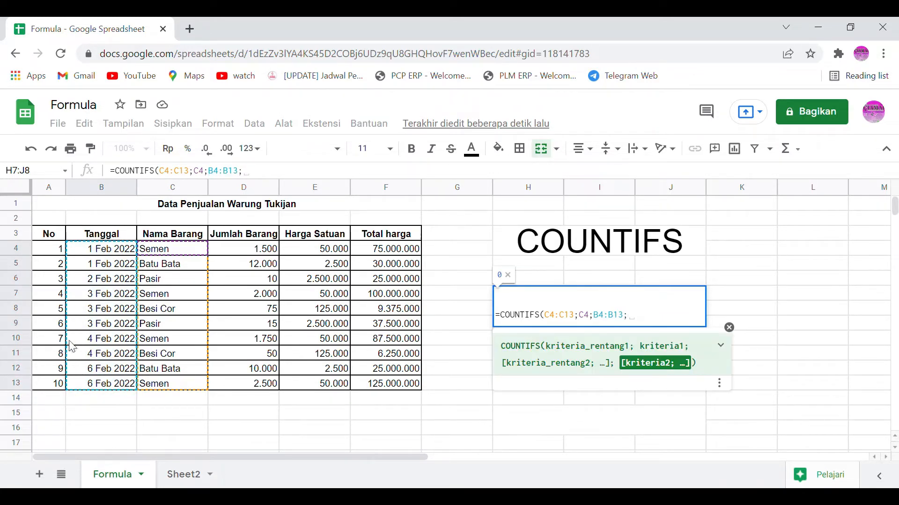
click(110, 316)
key(Return)
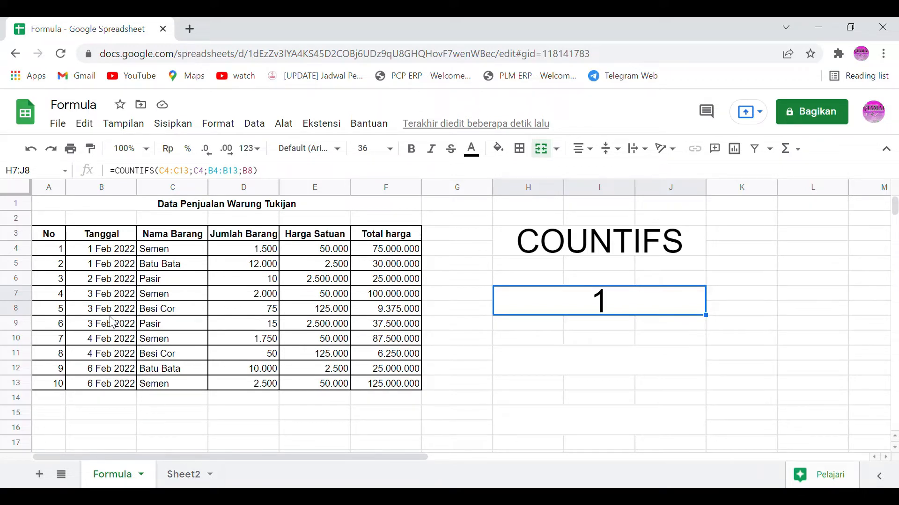
key(Down)
key(Down)
key(Up)
key(Up)
Step: Start a second COUNTIFS formula in merged cell H11:J12 with the whole date column B:B and criterion B7
click(654, 359)
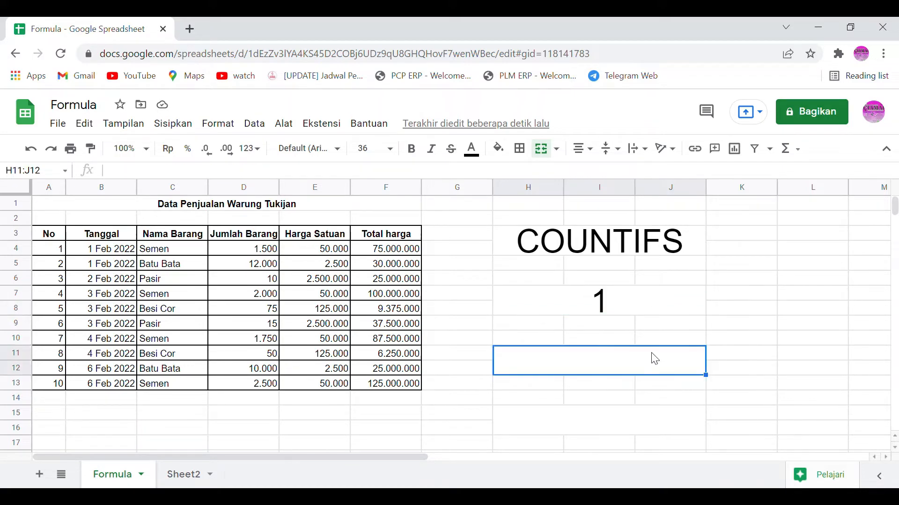
text(=coun)
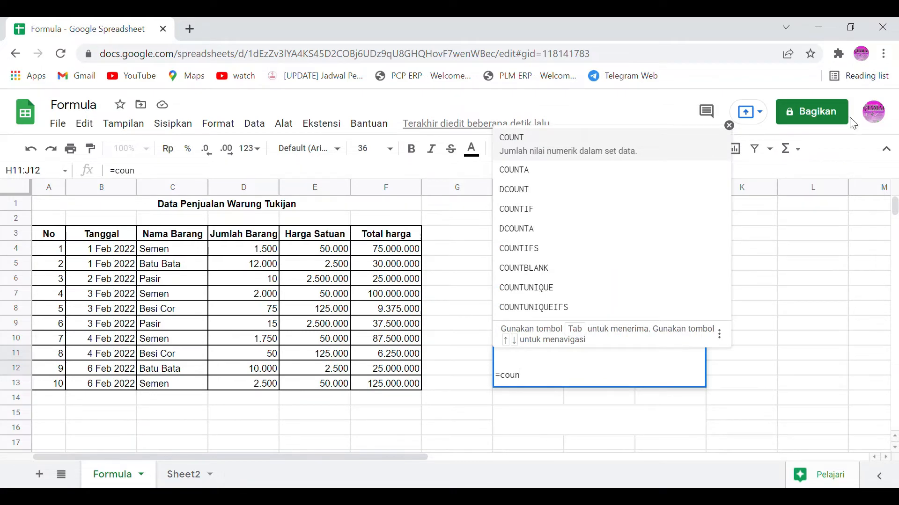
click(563, 252)
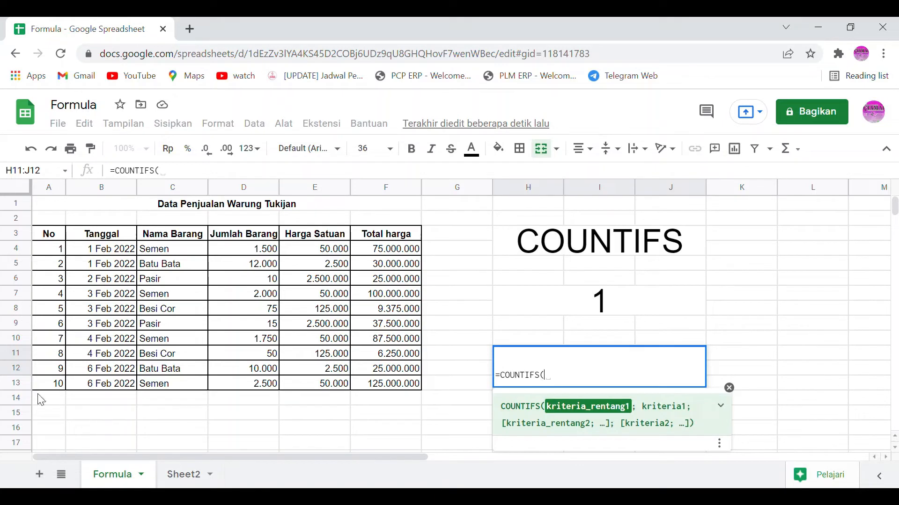
click(94, 189)
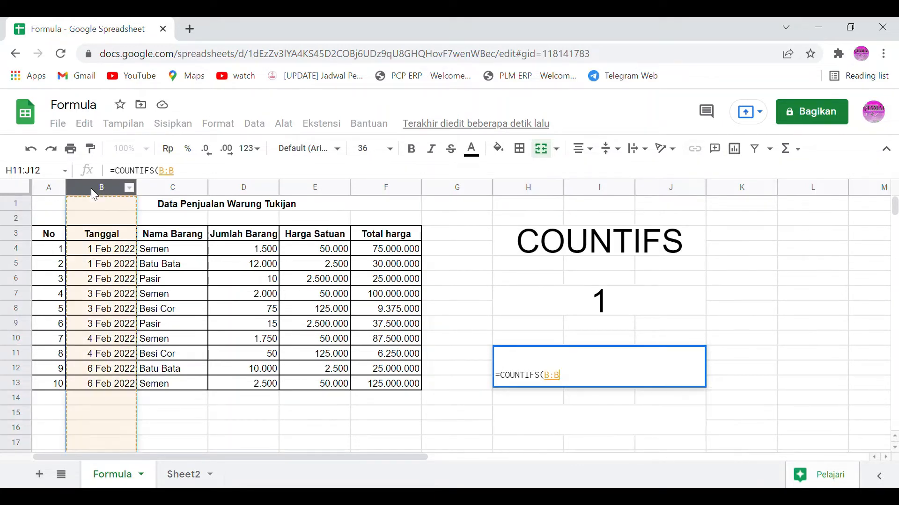
text(;)
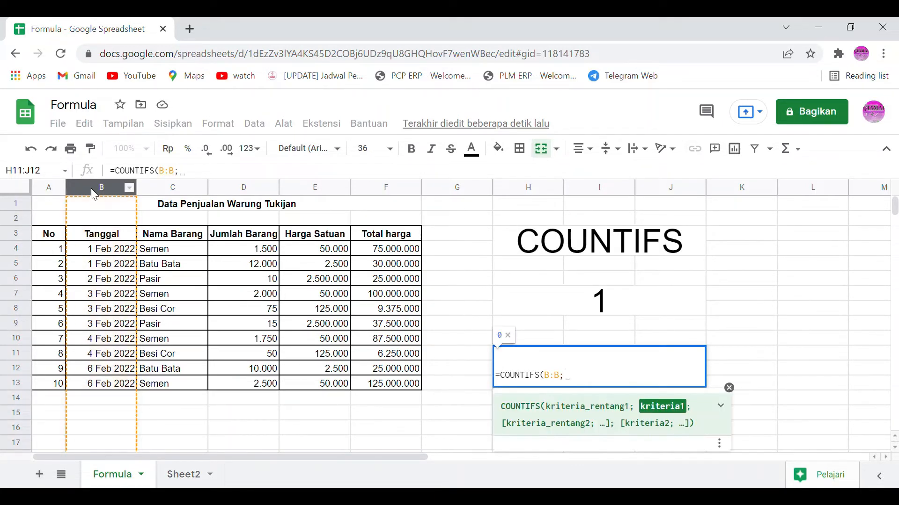
click(75, 299)
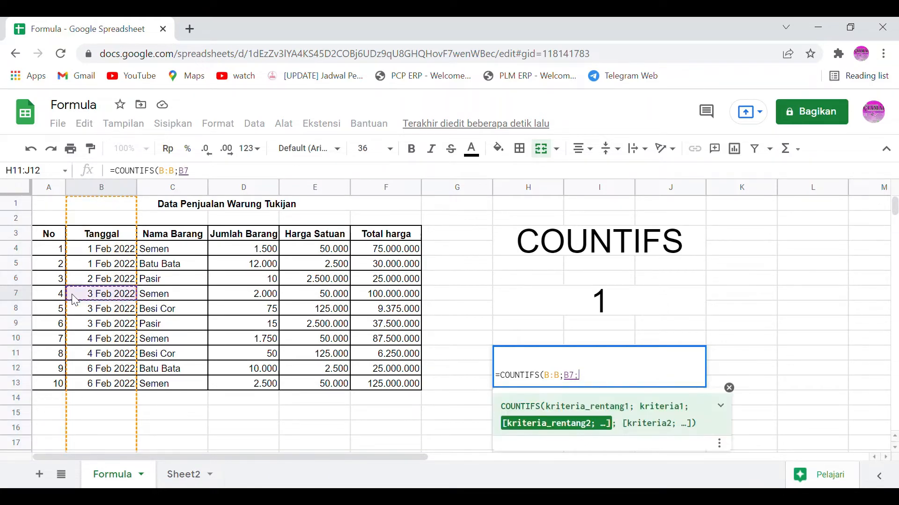
text(;)
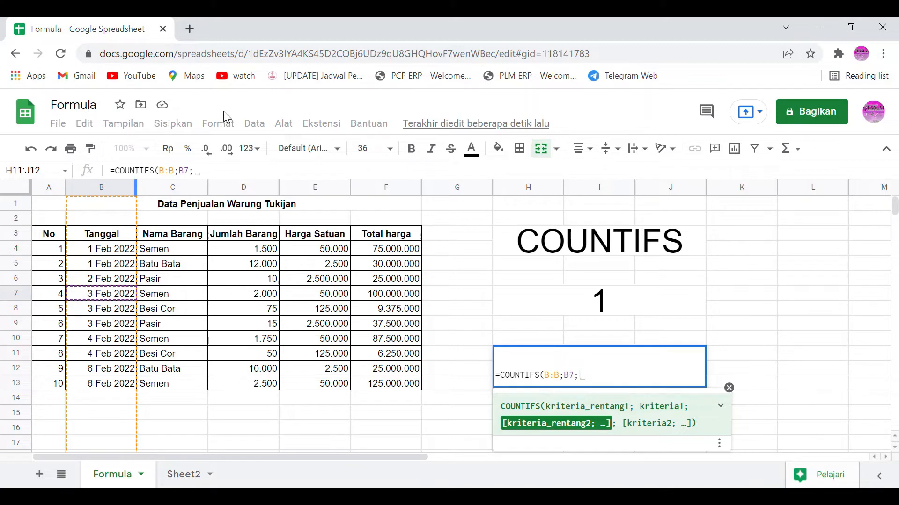
Step: Complete the second COUNTIFS formula with the whole item-name column C:C and criterion C7
click(180, 190)
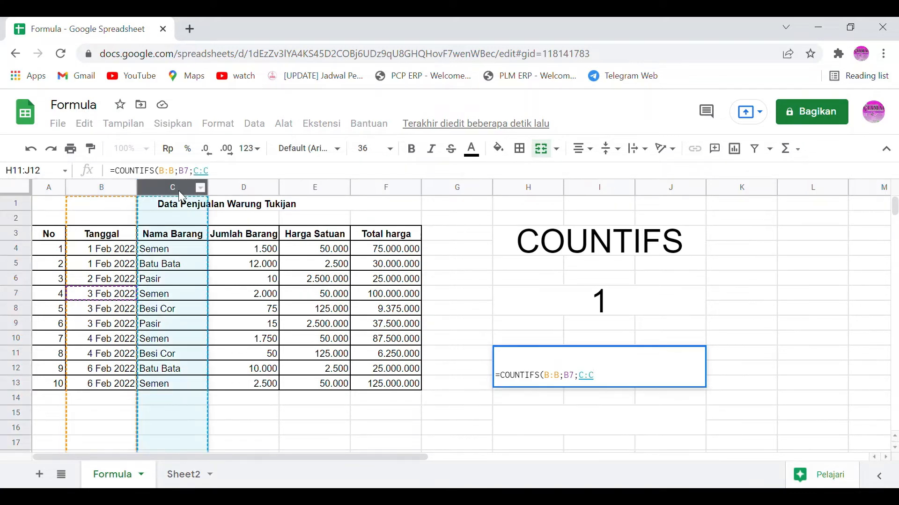
text(;)
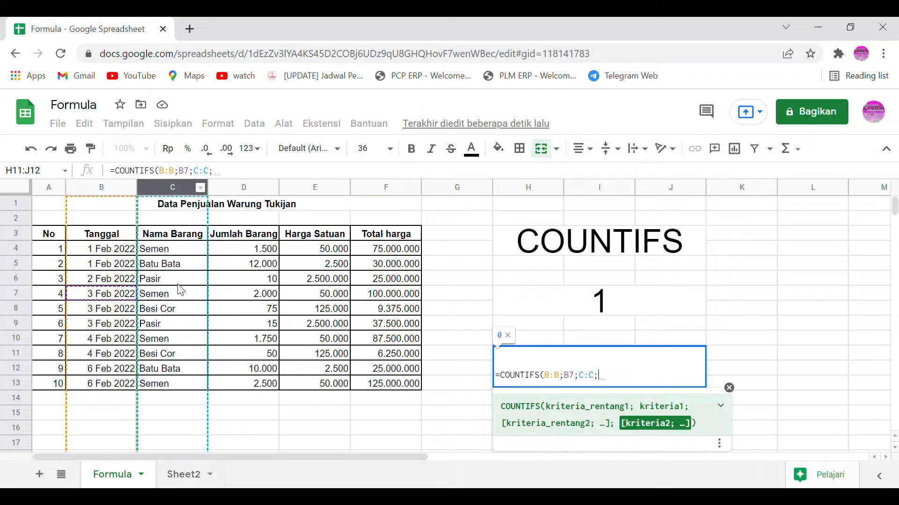
click(172, 300)
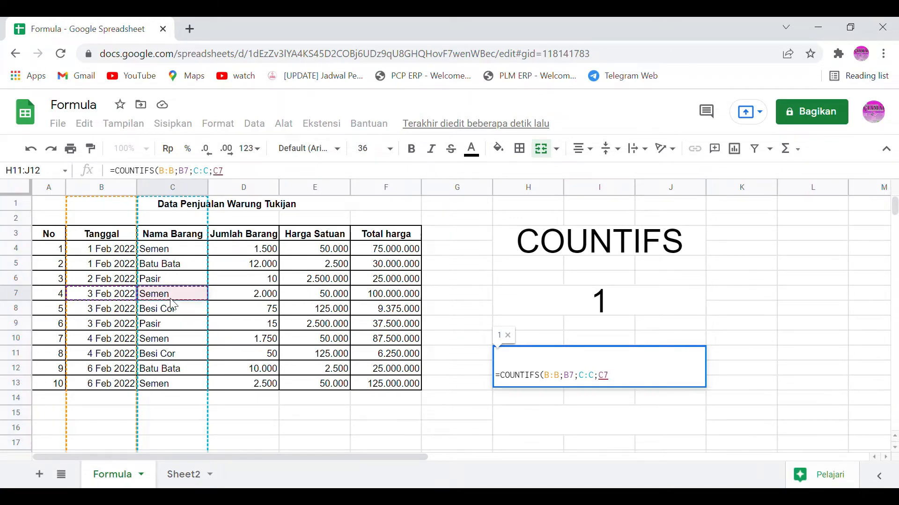
key(Return)
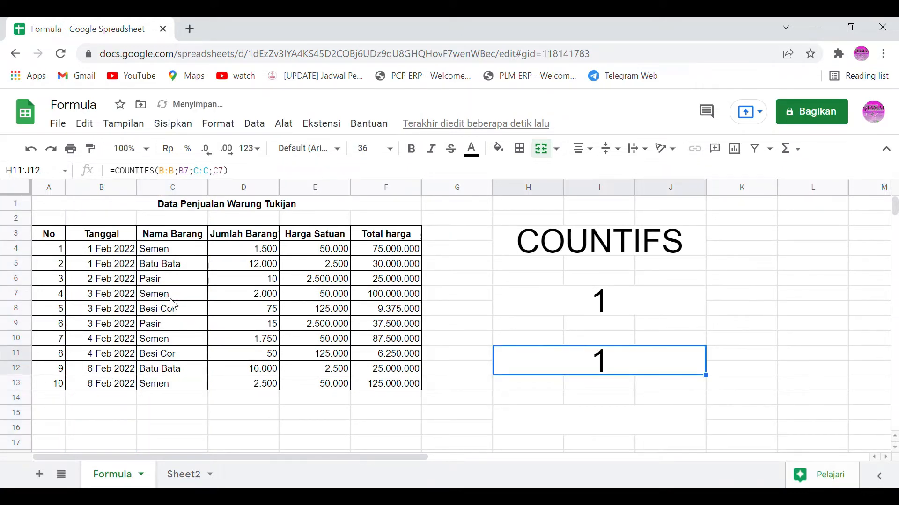
Step: Review the ranges and criteria of the COUNTIFS formula in H11:J12 without changing it
key(Up)
click(263, 178)
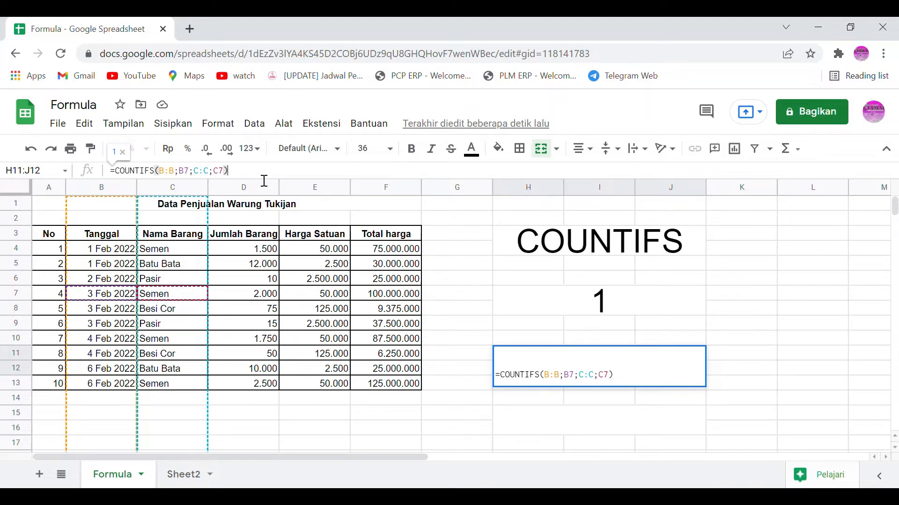
key(Return)
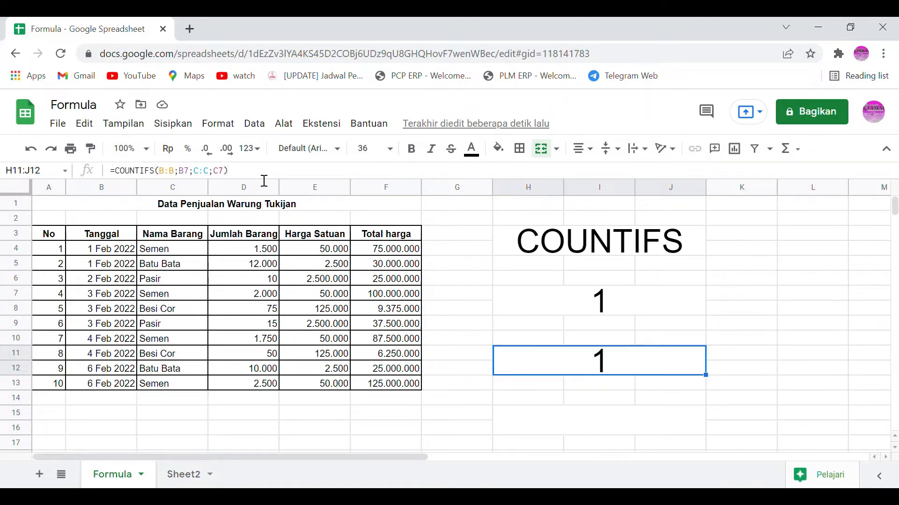
key(Up)
Step: Enter "semen" in cell C16 below the sales table and clear that cell again
click(149, 432)
text(se)
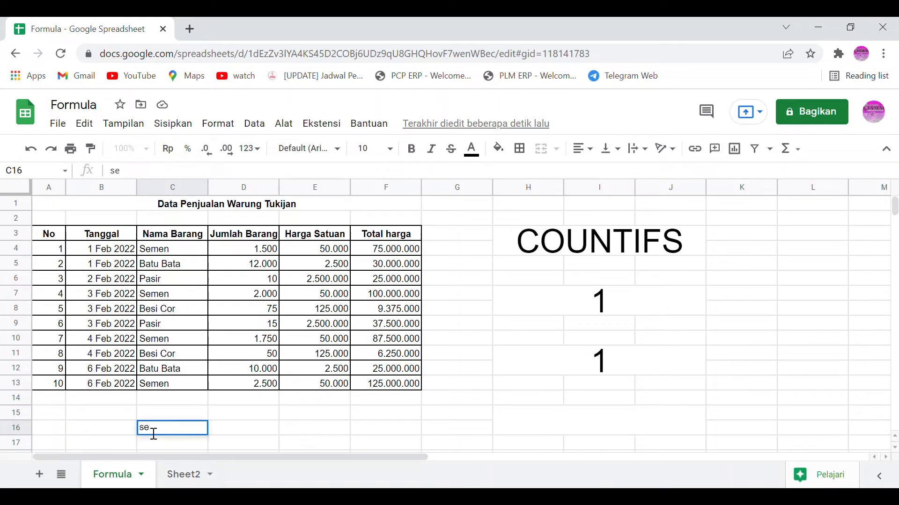
text(men)
key(Return)
key(Up)
key(Left)
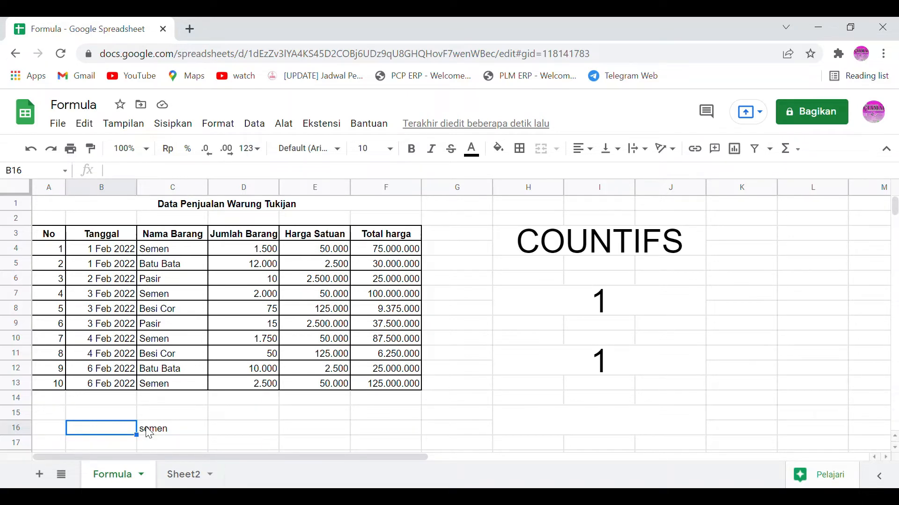
click(149, 433)
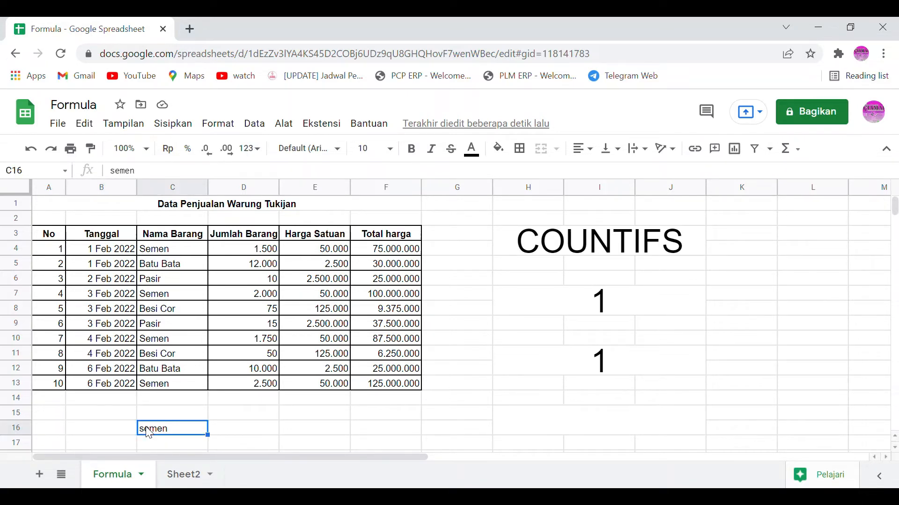
key(Delete)
Step: Switch to Sheet2 and inspect the date and item criteria in cells F1 and F2
click(182, 476)
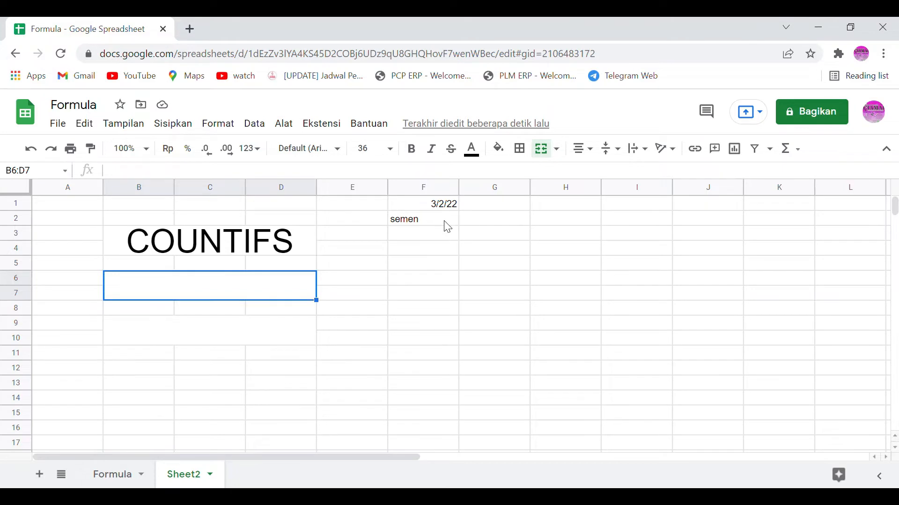
click(459, 209)
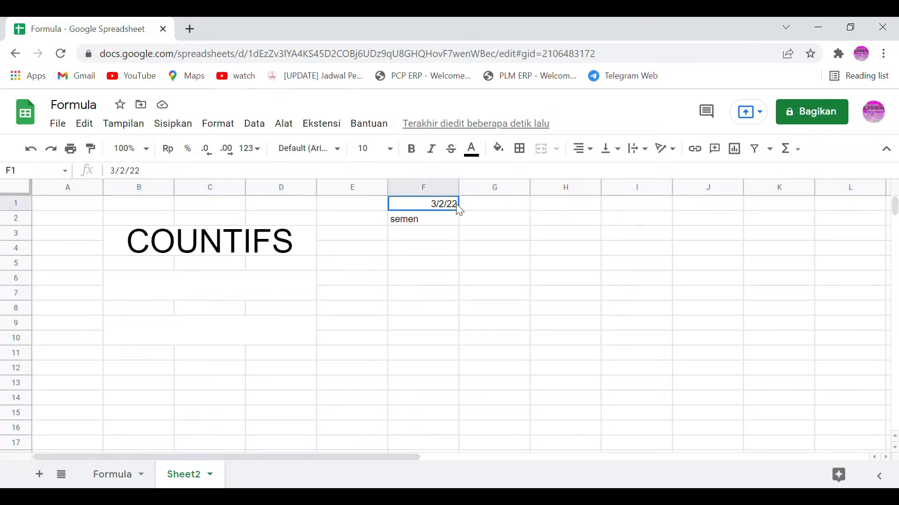
click(446, 223)
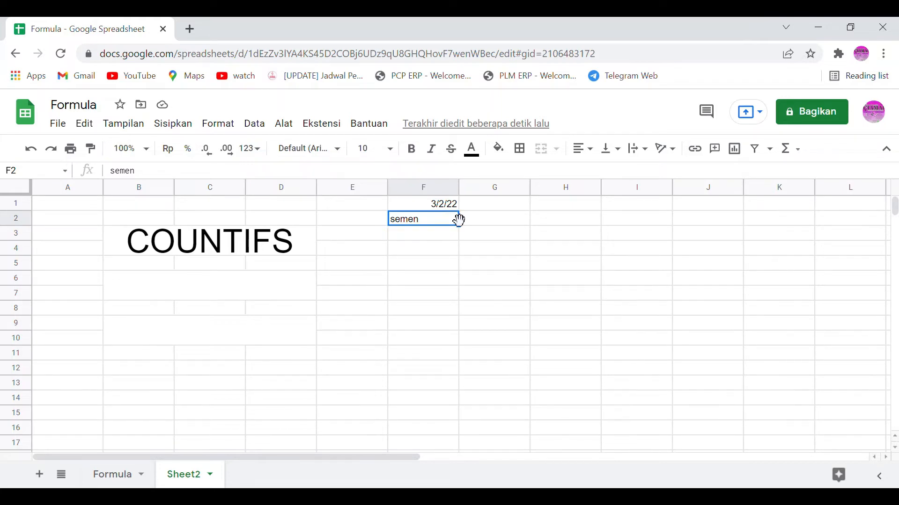
Step: In merged cell B6:D7 of Sheet2, start a COUNTIFS formula with range Formula!B:B and date criterion F1
click(298, 285)
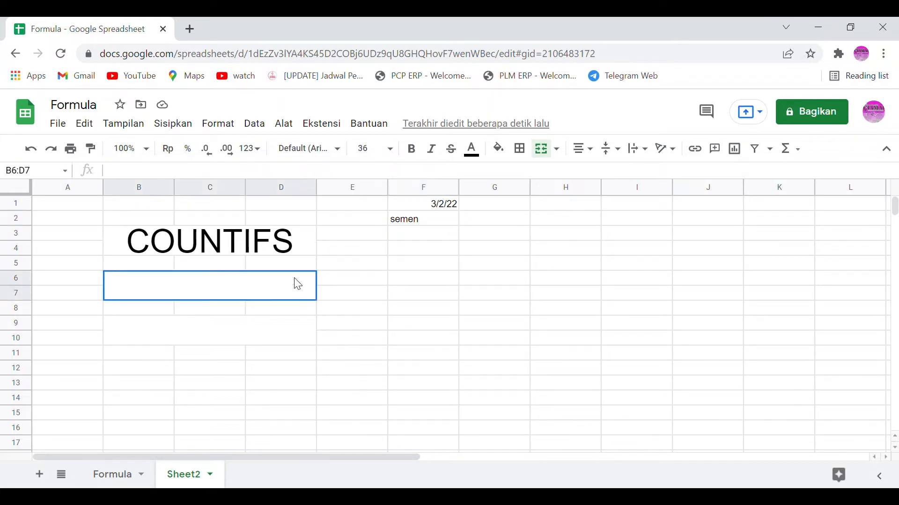
text(=c)
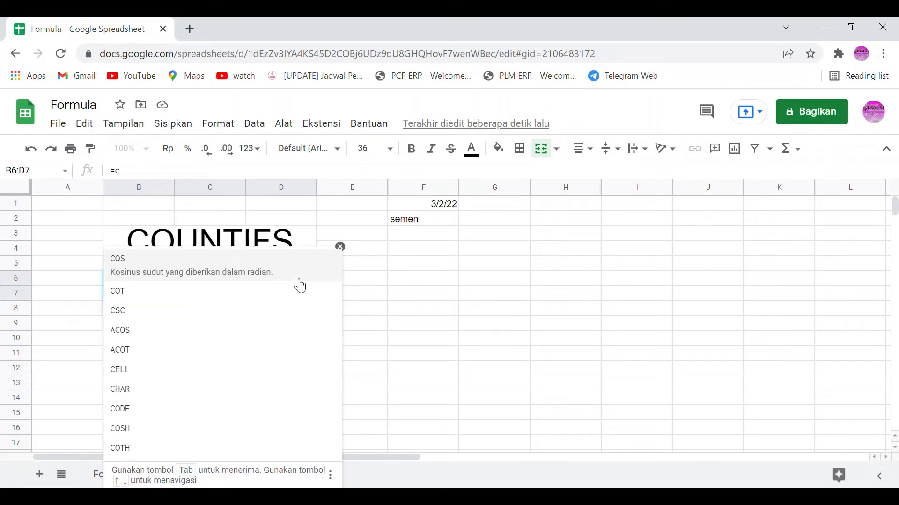
text(oun)
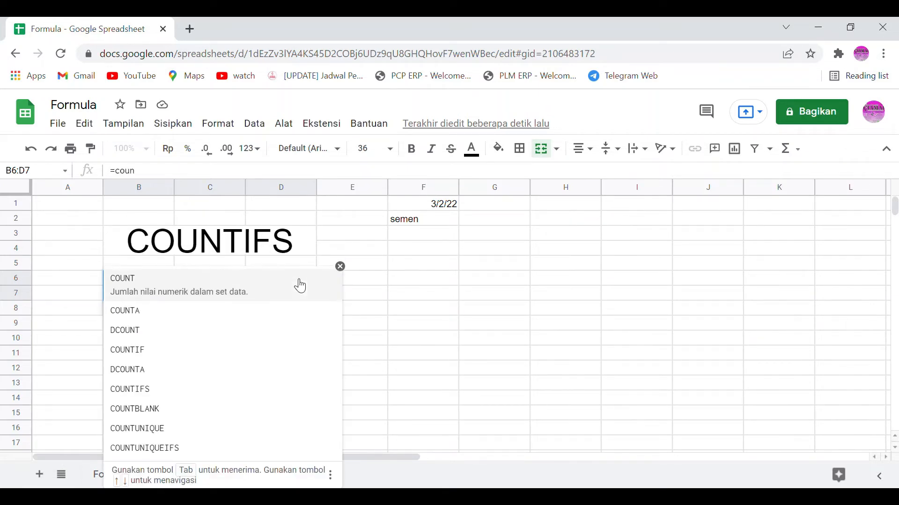
text(tifs()
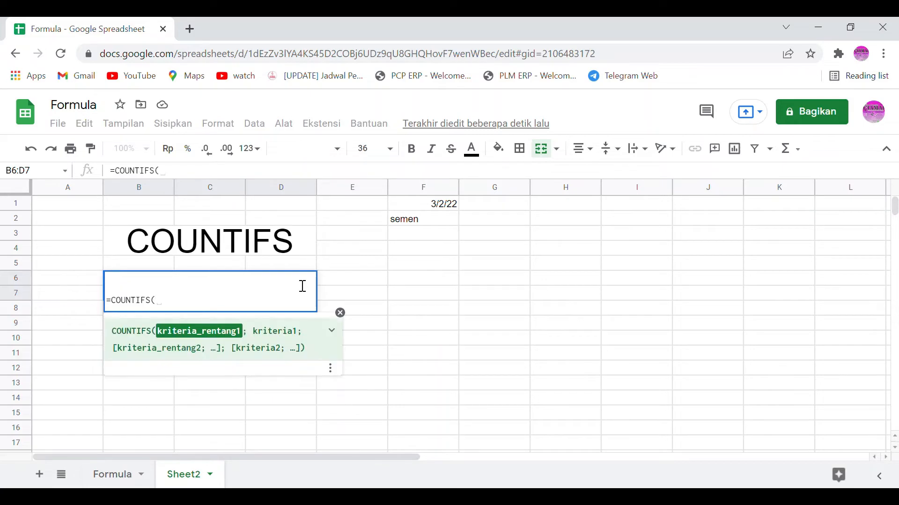
click(121, 475)
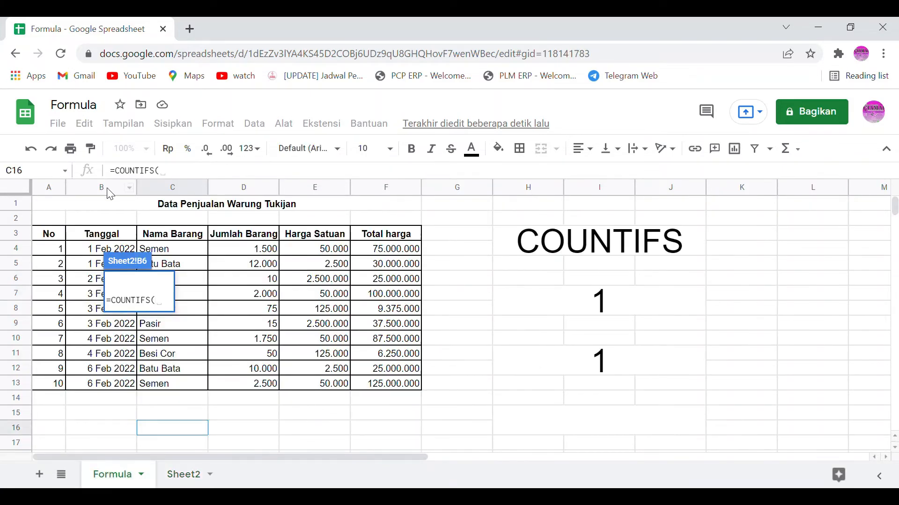
click(107, 189)
text(;;)
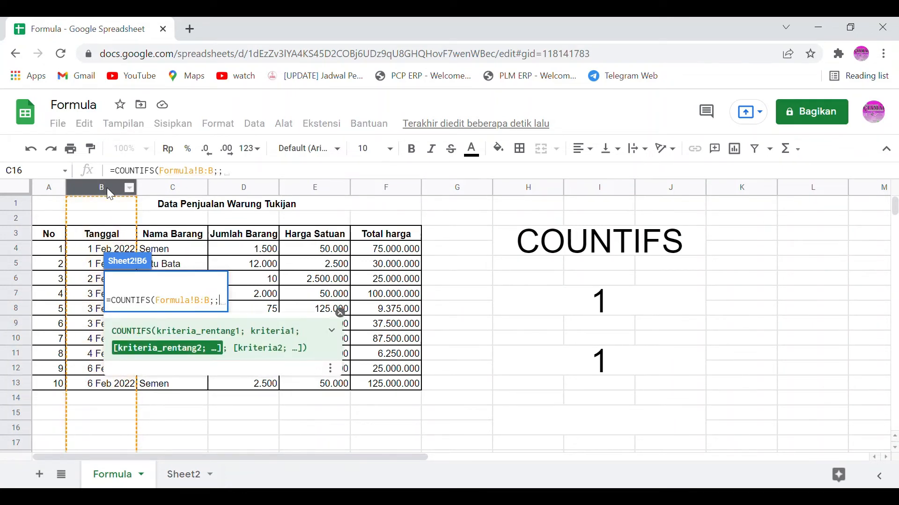
key(BackSpace)
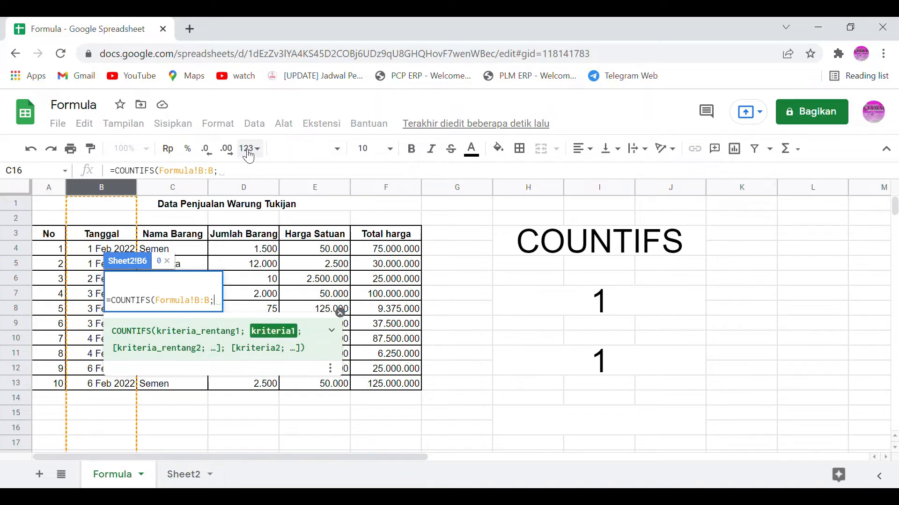
click(177, 482)
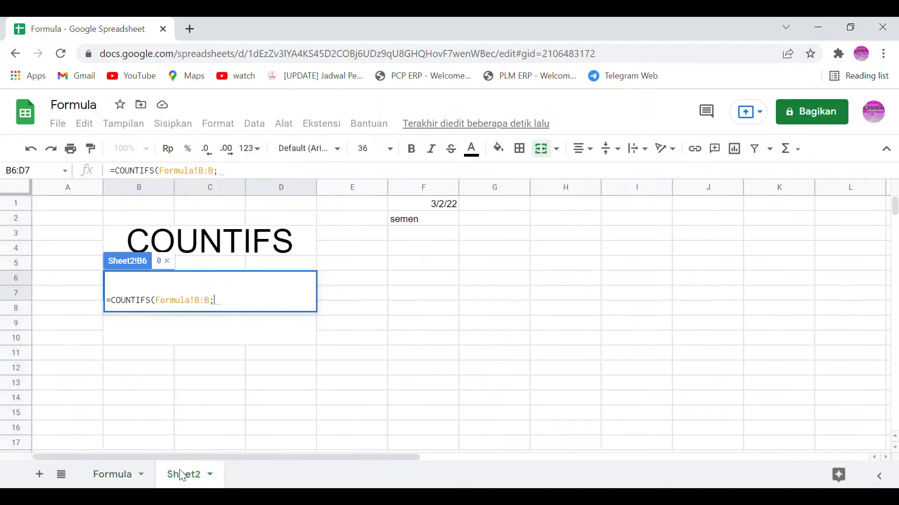
click(452, 208)
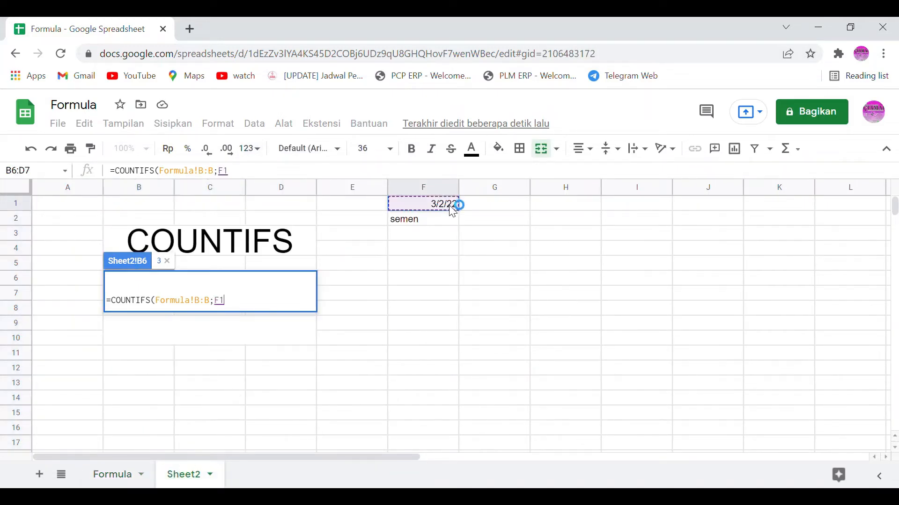
text(;)
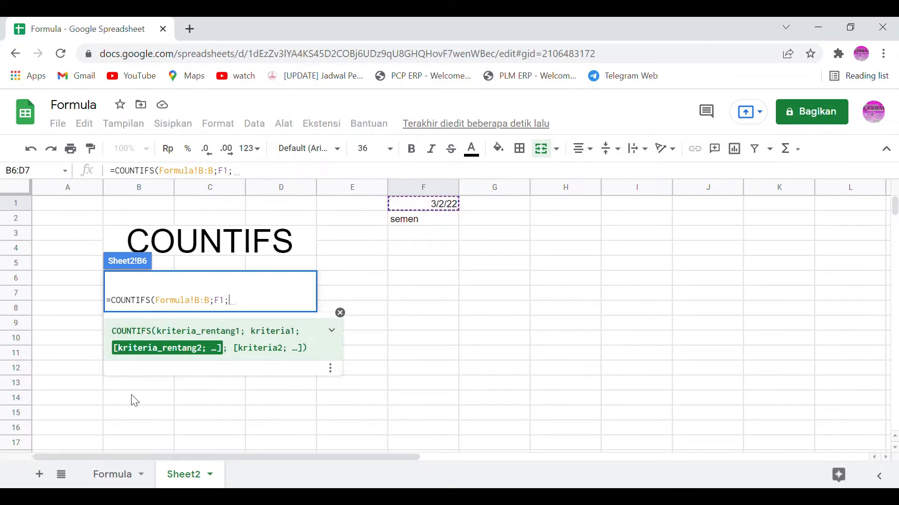
Step: Complete the Sheet2 COUNTIFS formula with the item-name column Formula!C:C and criterion F2
click(114, 477)
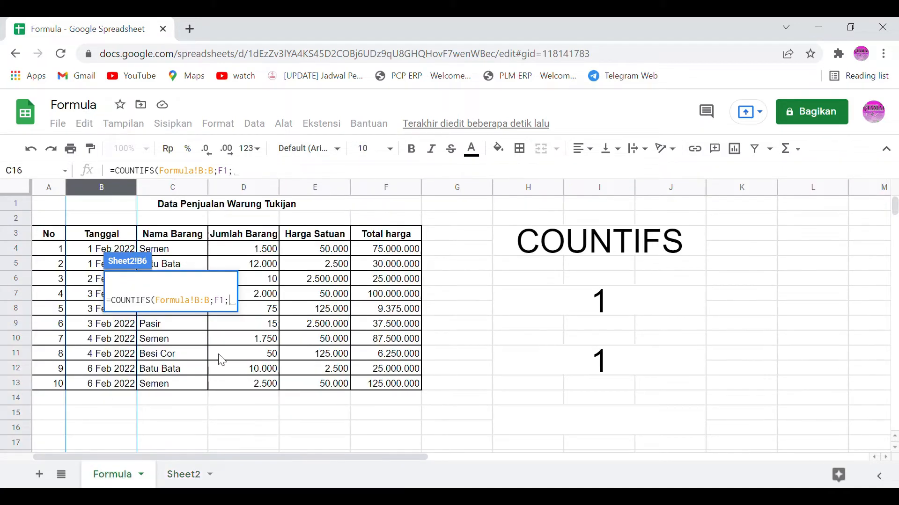
click(168, 187)
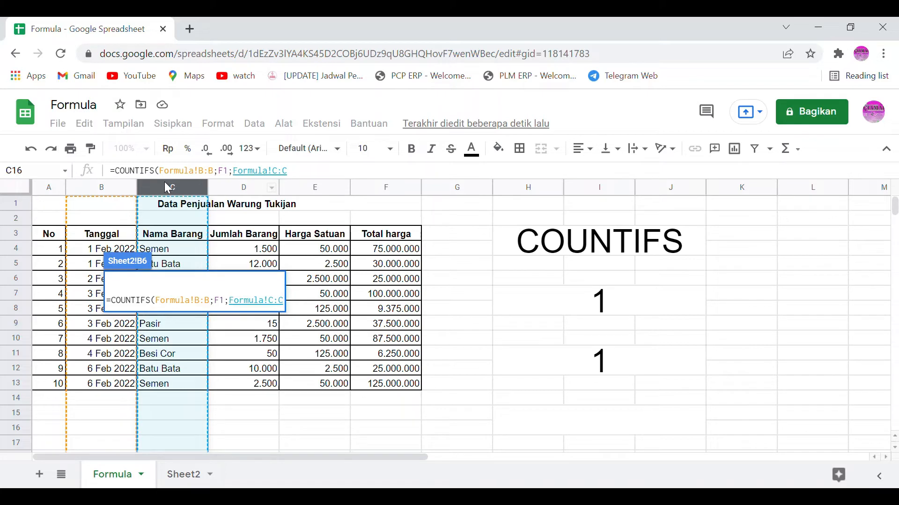
text(;)
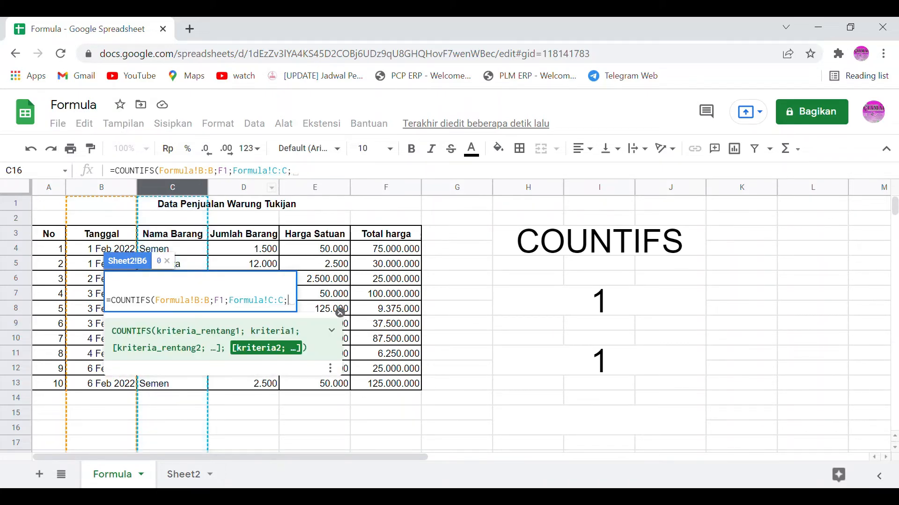
click(182, 475)
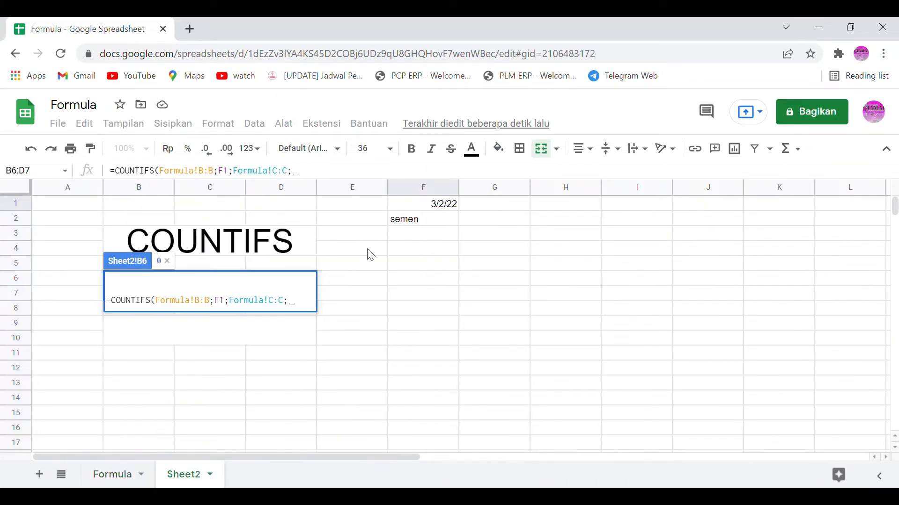
click(415, 216)
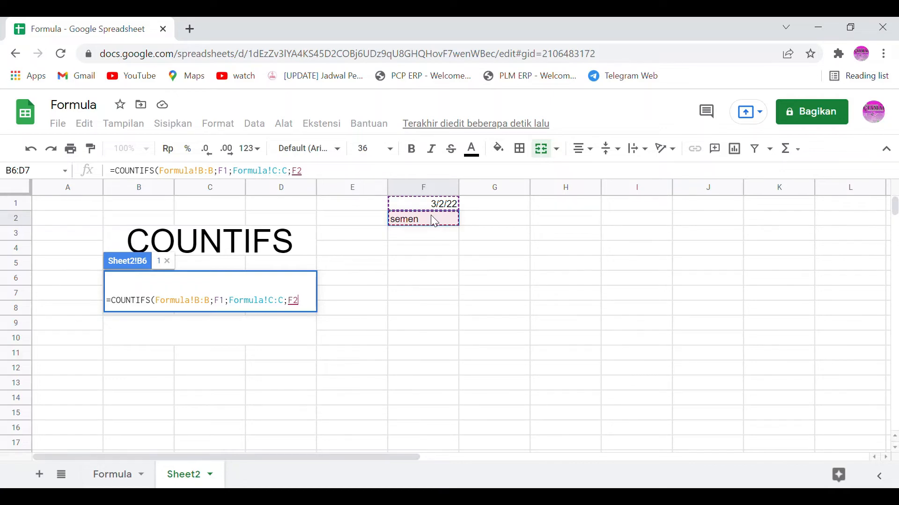
text())
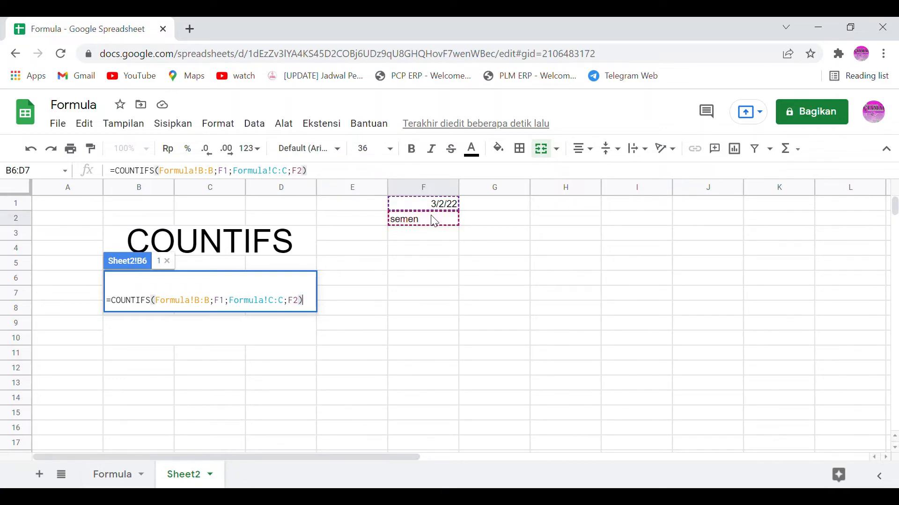
key(Return)
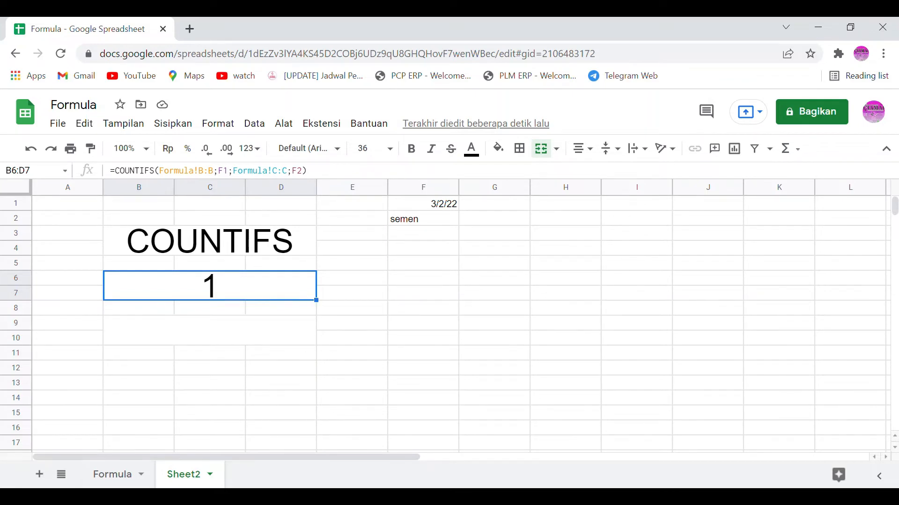
Step: Return to the Formula sheet and start a COUNTIFS formula in cell G4 beside the first sales row
click(124, 477)
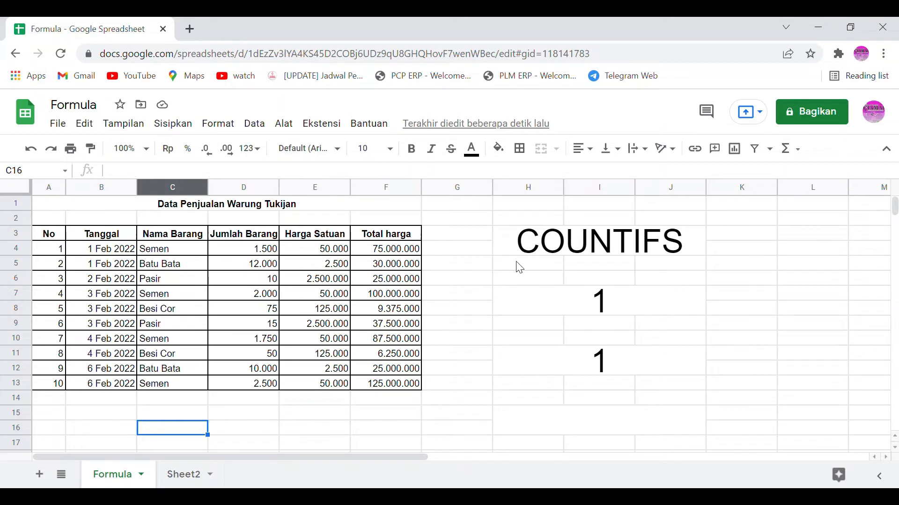
click(481, 238)
click(474, 252)
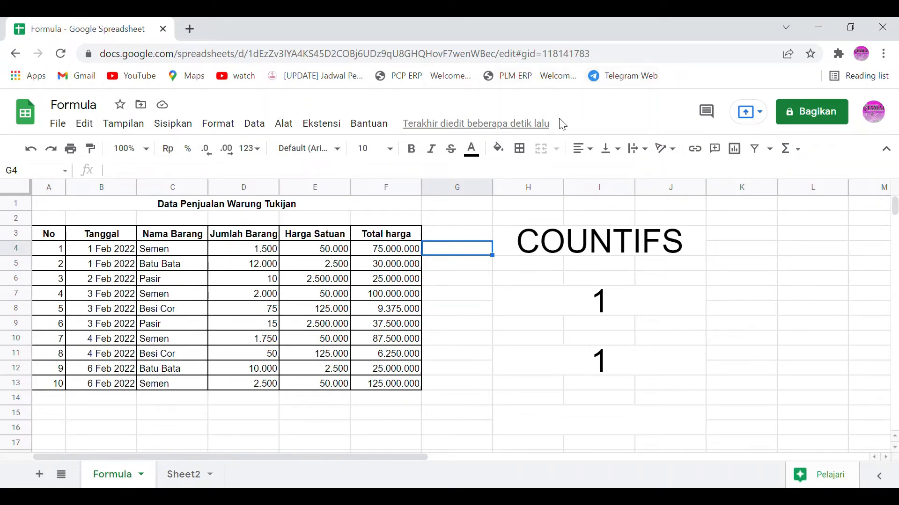
text(=)
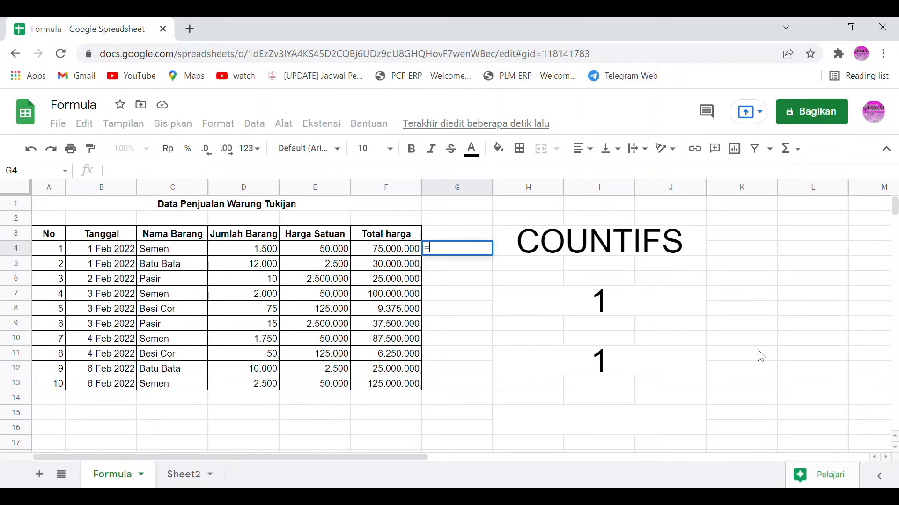
text(coun)
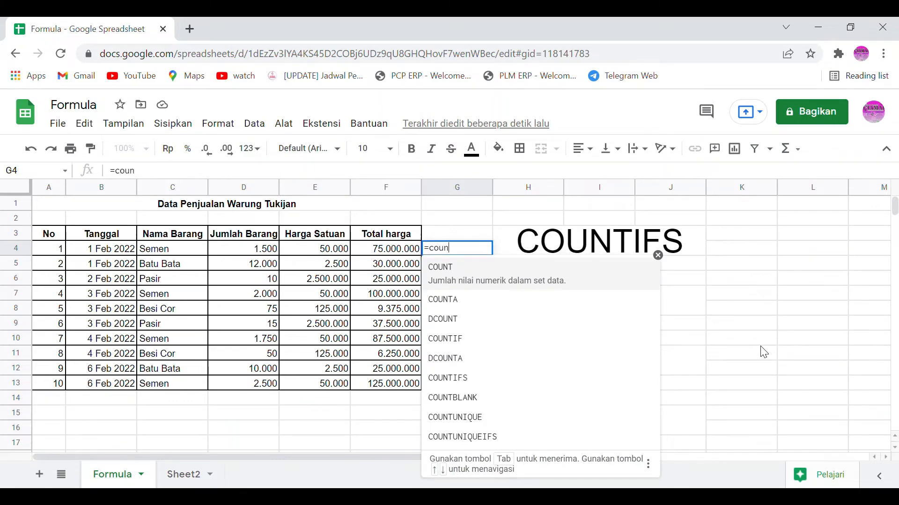
key(Down)
key(Down)
key(Down)
key(Down)
key(Down)
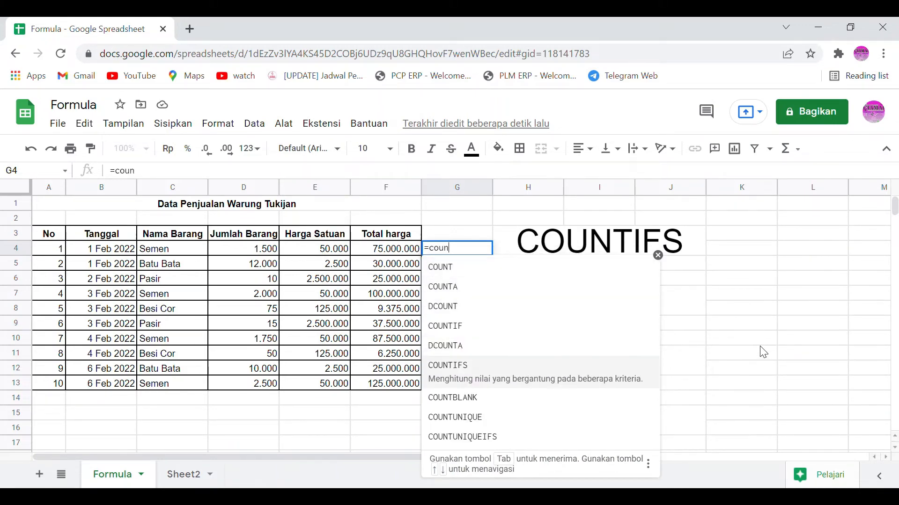
key(Tab)
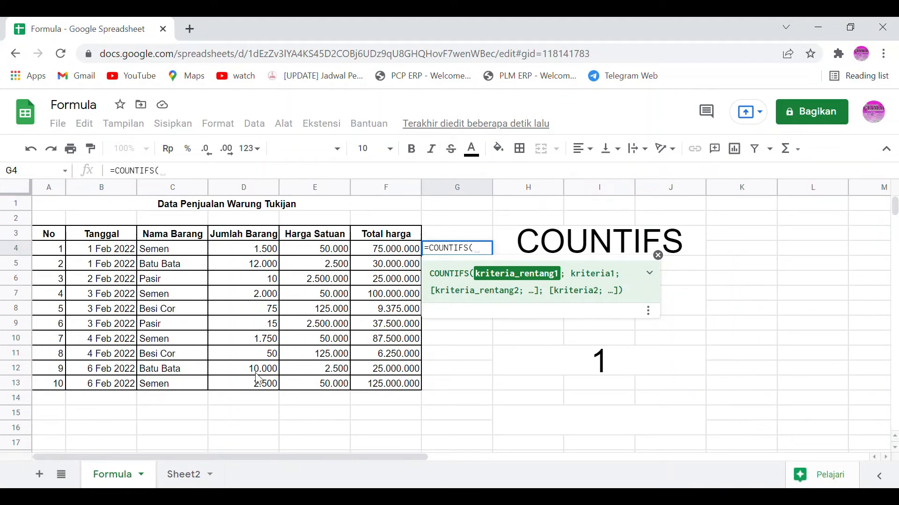
Step: Enter the absolute reference $b$4 as the start of the first criteria range in G4's formula
text(C4)
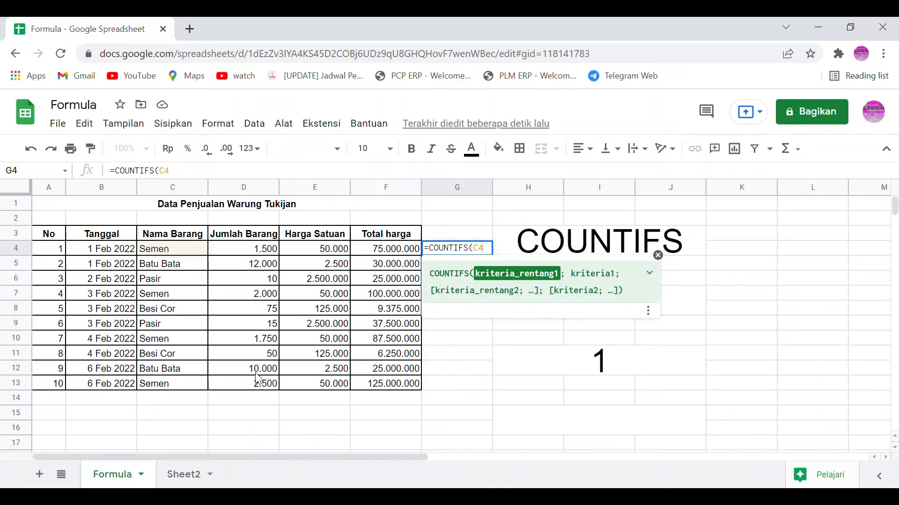
key(F4)
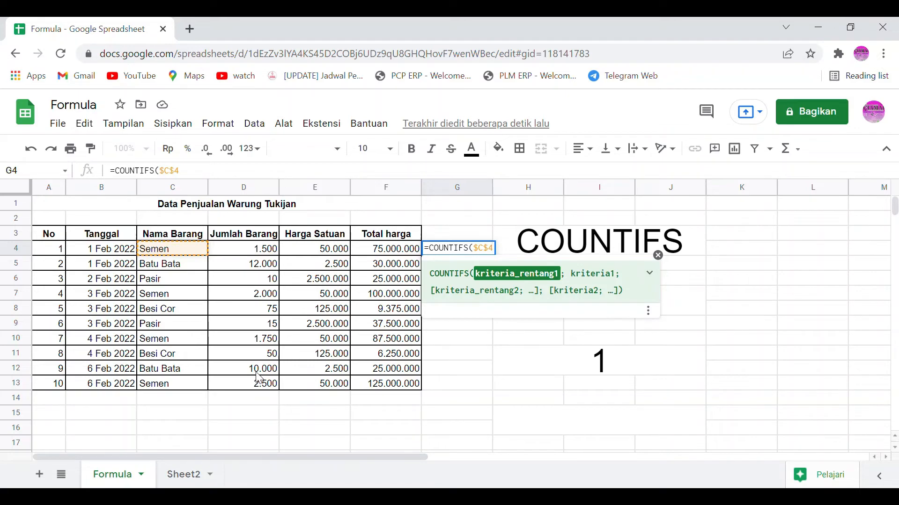
text(;)
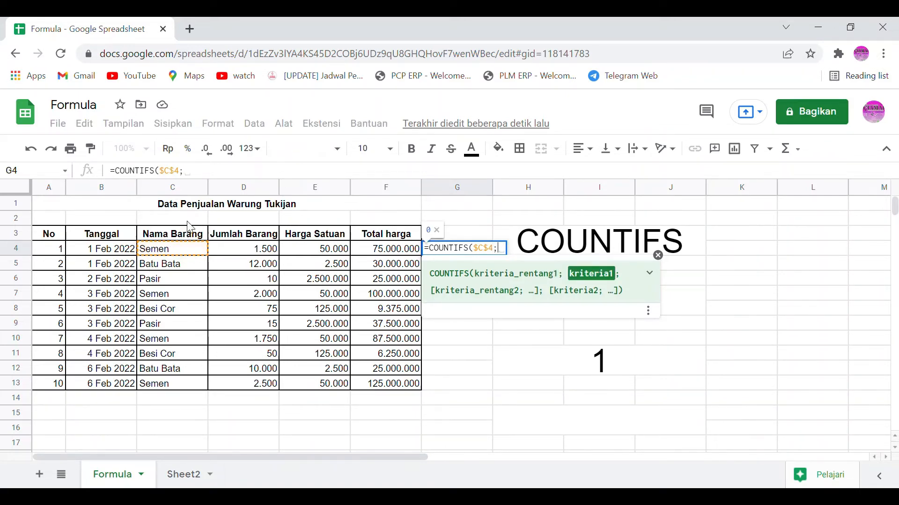
click(172, 174)
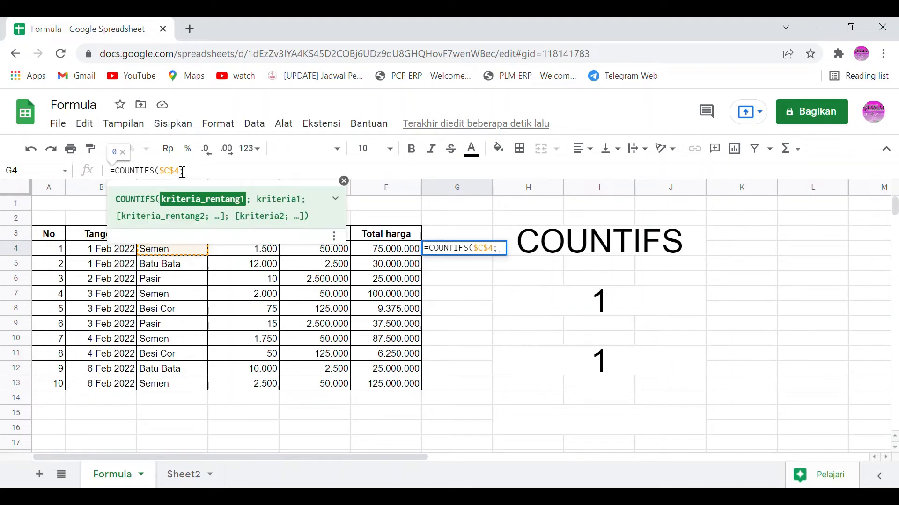
key(BackSpace)
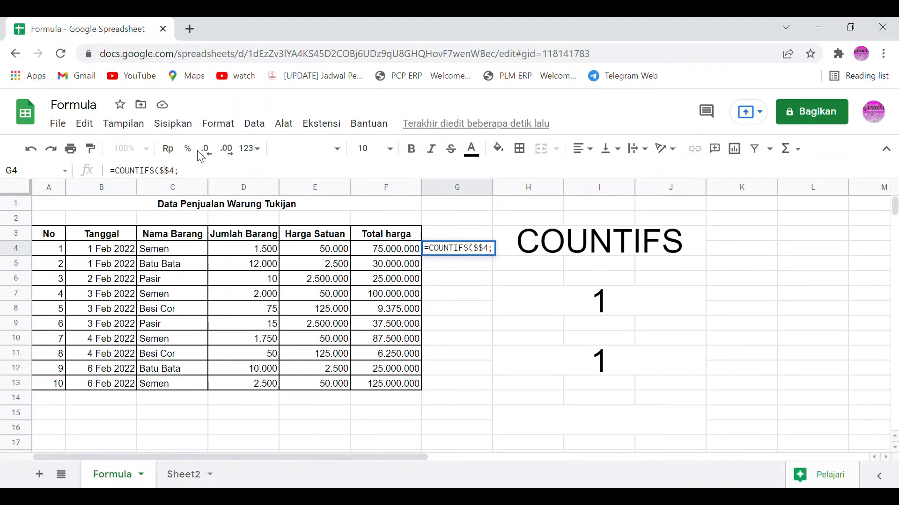
text(b)
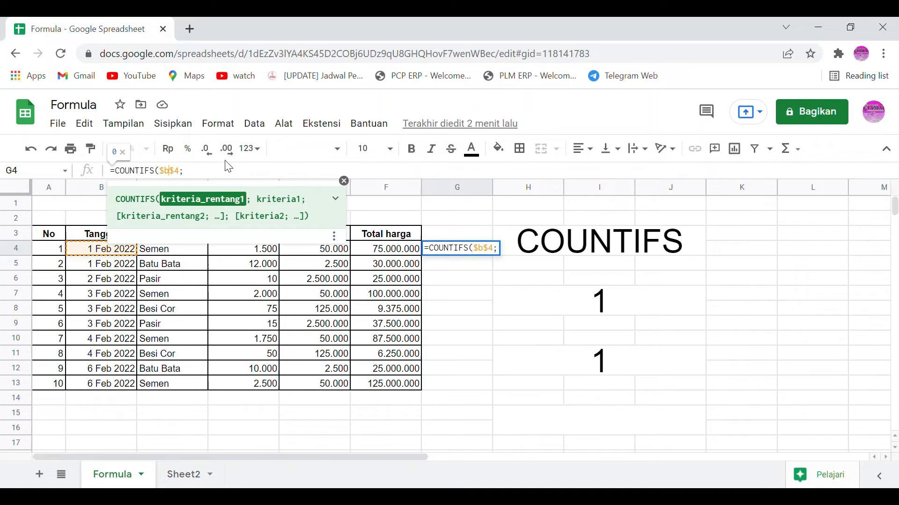
Step: Extend the first criteria range to $b$4:b4 and set b4 as its date criterion in G4's formula
click(230, 175)
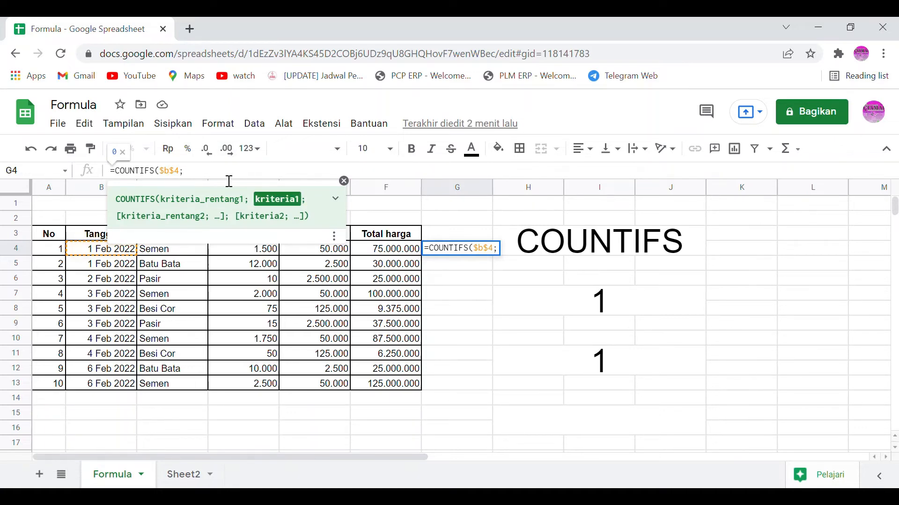
key(BackSpace)
text(:)
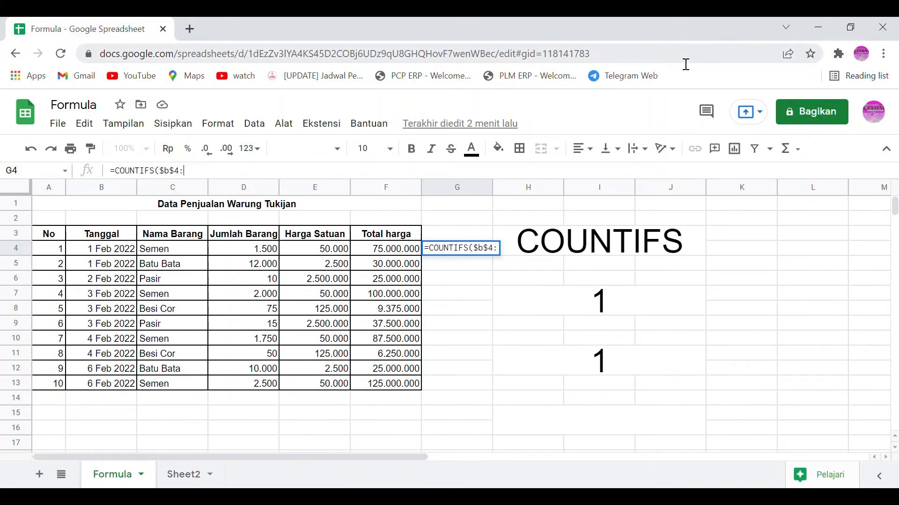
text(b)
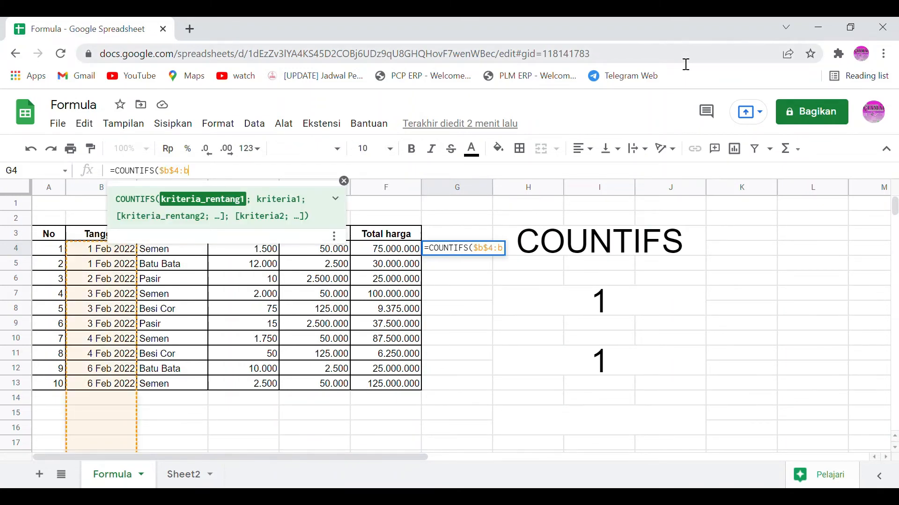
text(4)
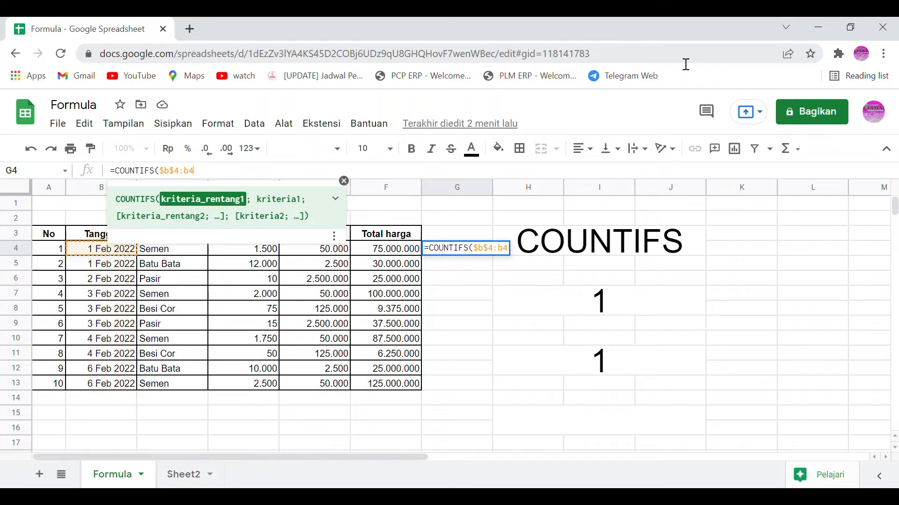
text(; b4)
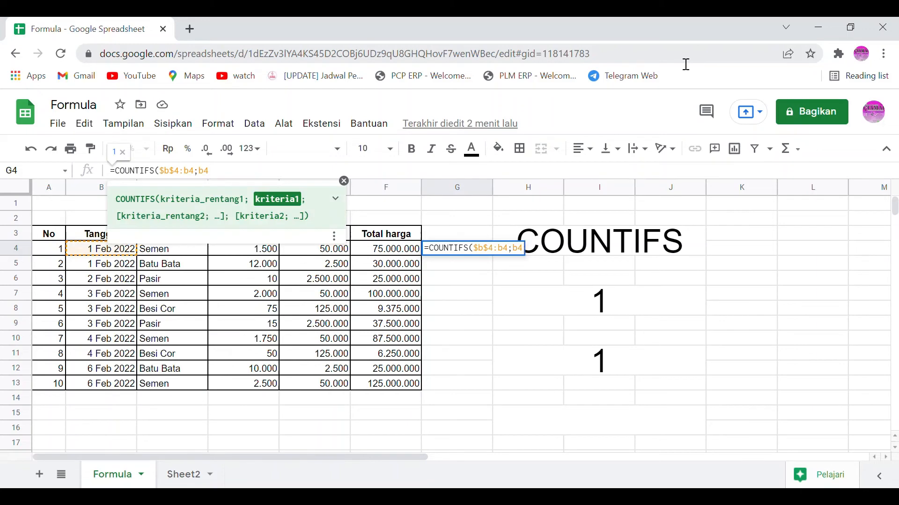
text(;)
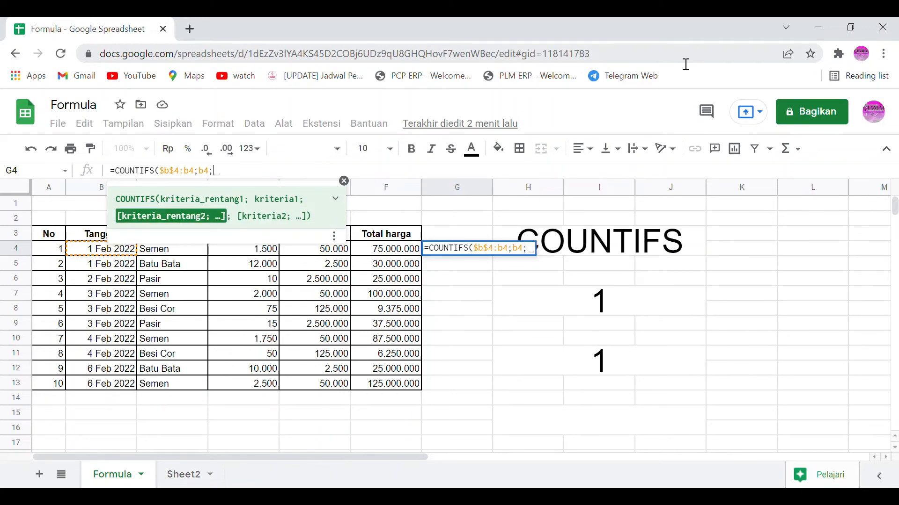
text(c4)
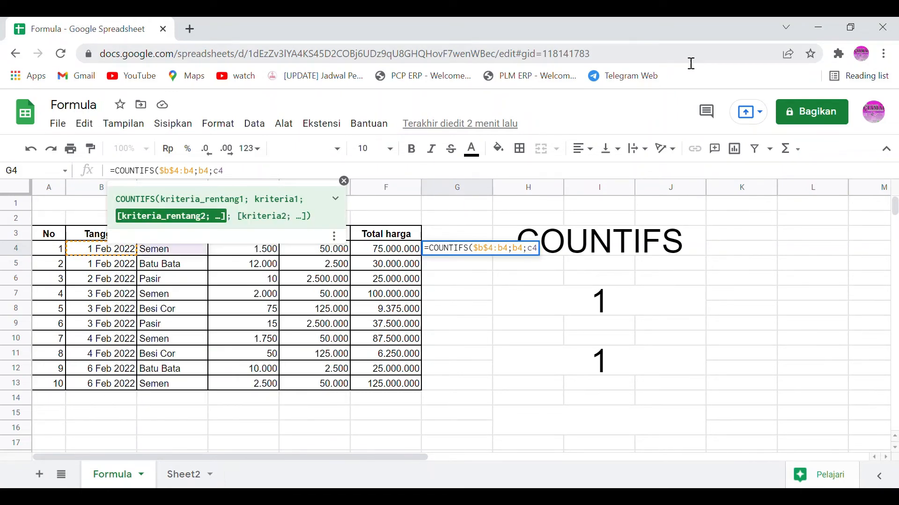
Step: Complete G4's COUNTIFS formula with second criteria range $c$4:c4 and criterion c4, and fill it down to G13
key(F4)
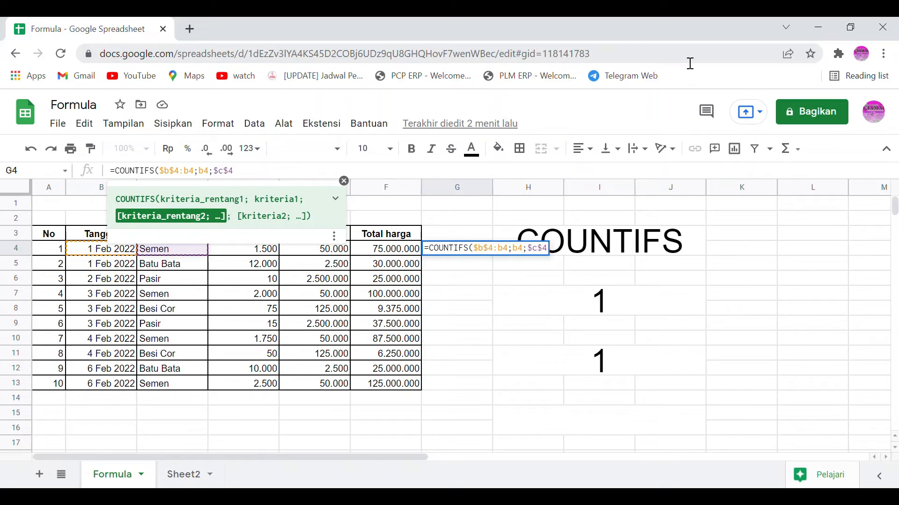
text(:c4;)
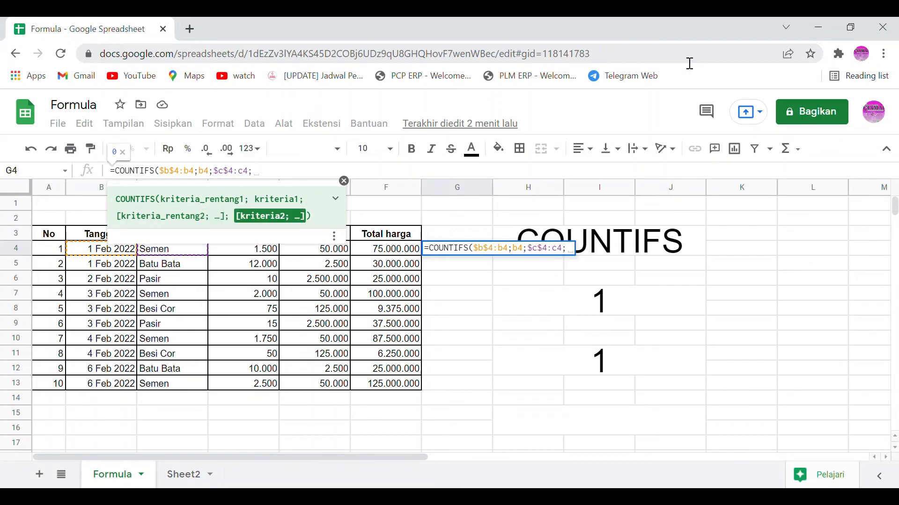
text(c4)
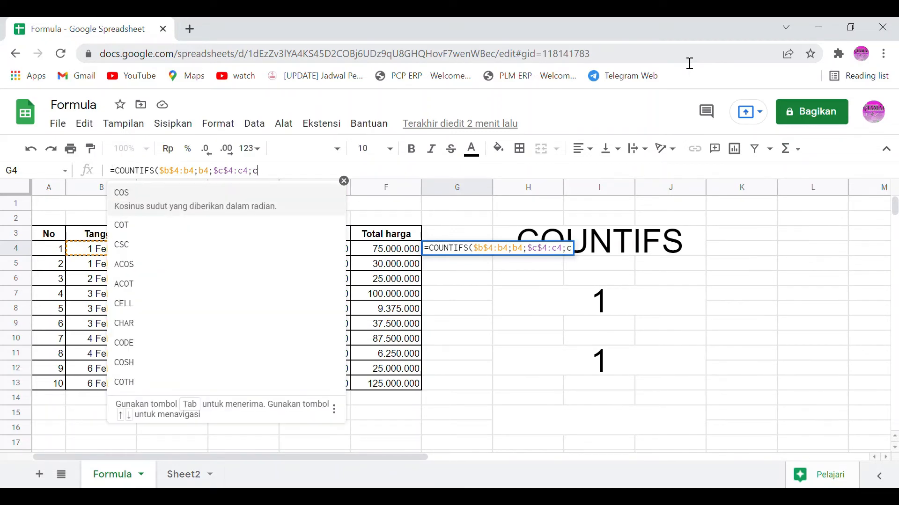
key(Return)
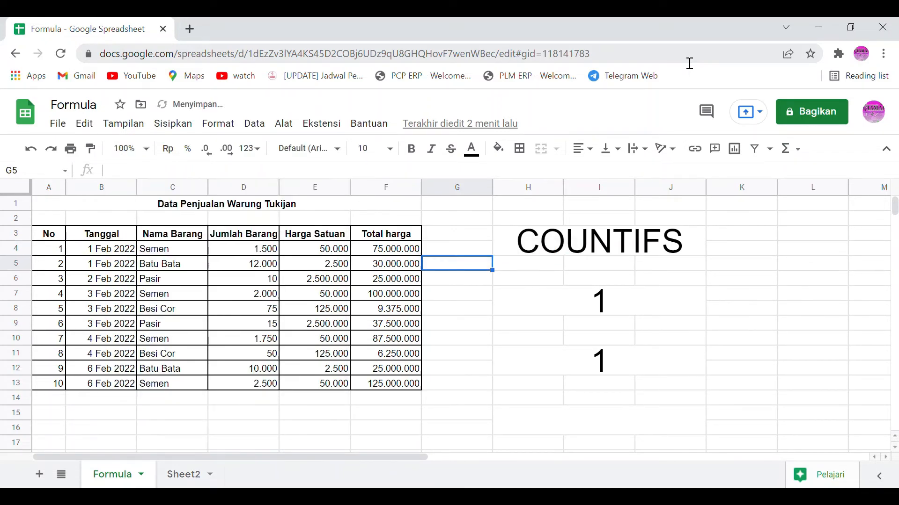
key(Up)
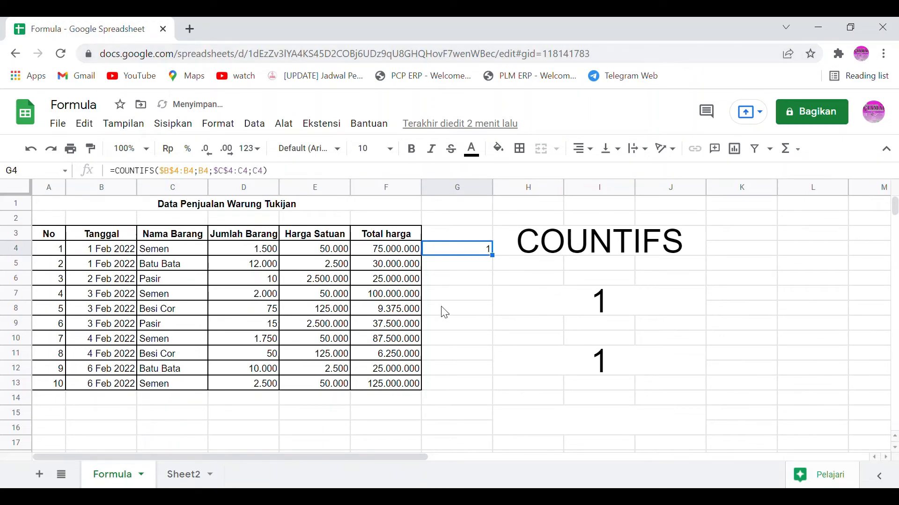
drag(493, 256, 444, 387)
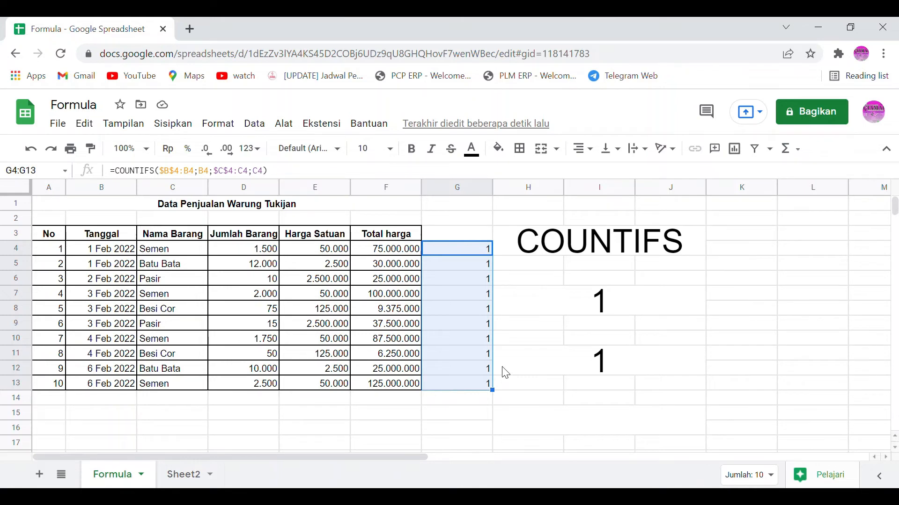
Step: Change the item name in C9, the second 3 Feb 2022 sale at row number 6, to Semen
click(192, 331)
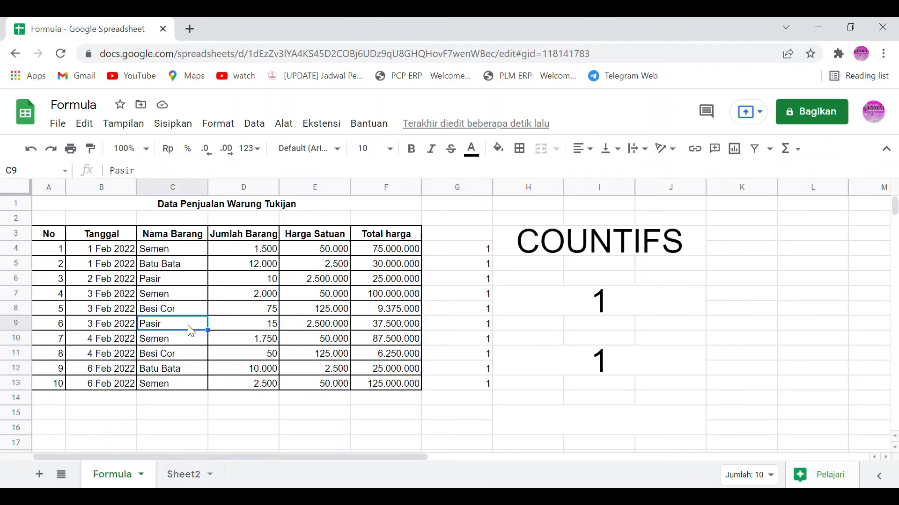
double_click(193, 331)
text(sem)
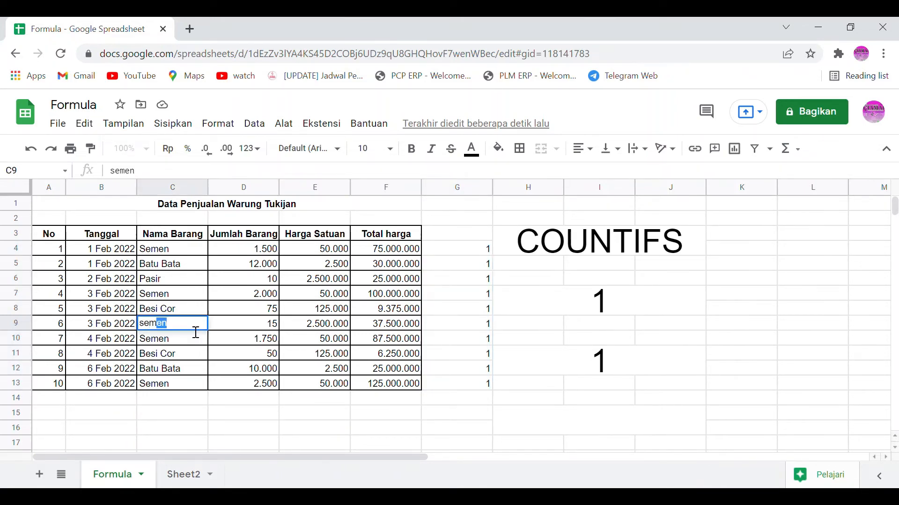
key(Return)
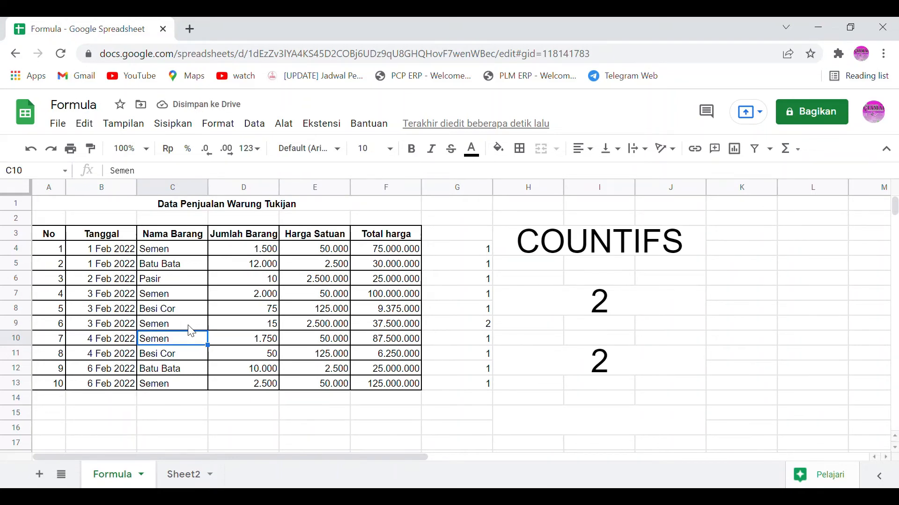
Step: Replace the item name in C4, the first sales row, with semen
key(Up)
key(Up)
key(Up)
key(Up)
key(Up)
key(Up)
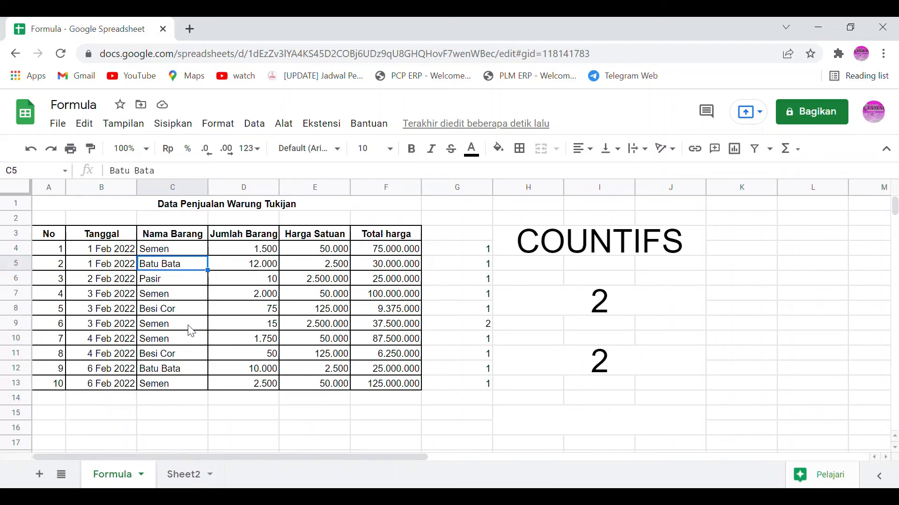
key(ctrl+c)
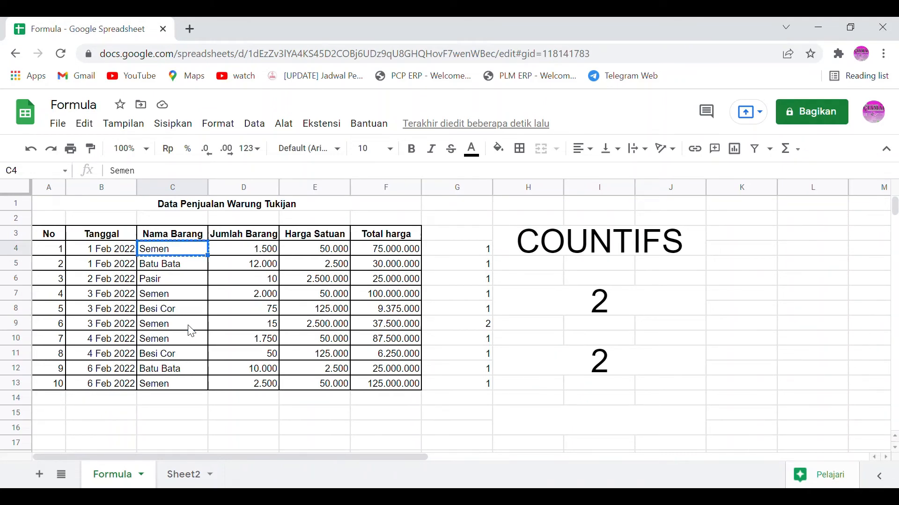
key(ctrl+shift+Down)
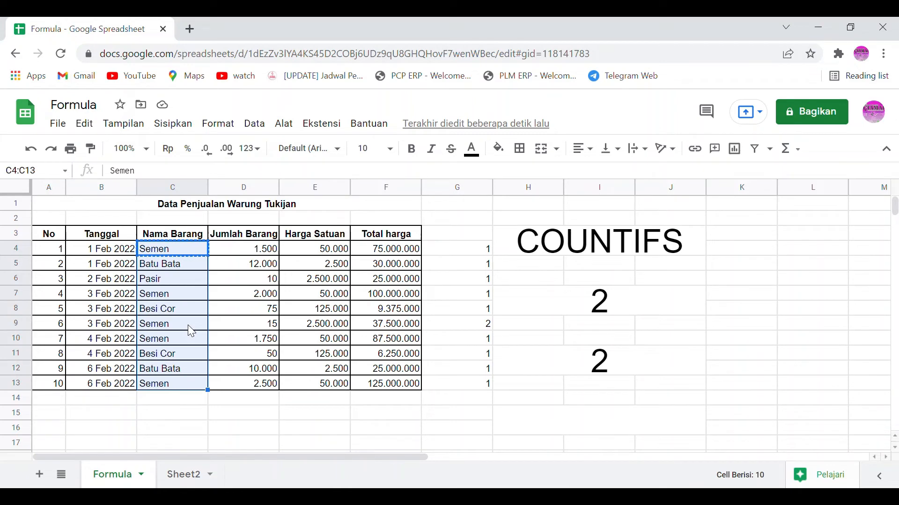
text(c)
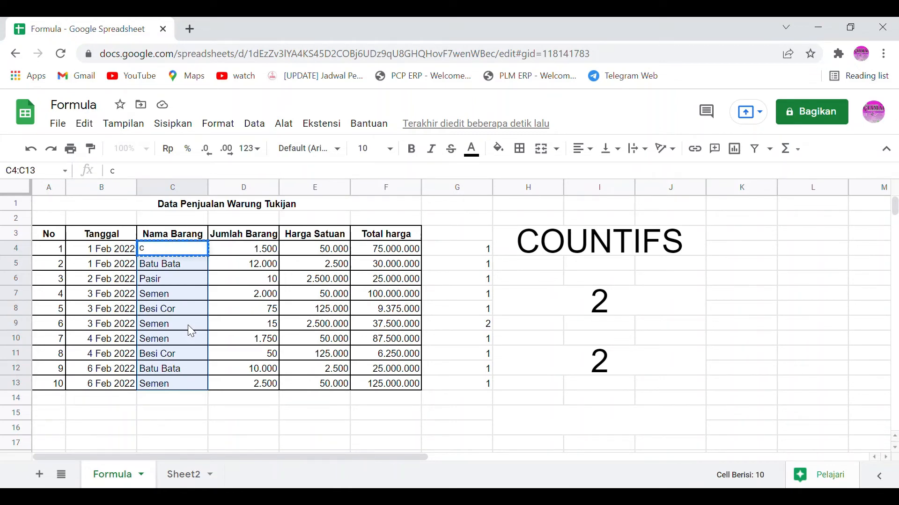
key(BackSpace)
text(semen)
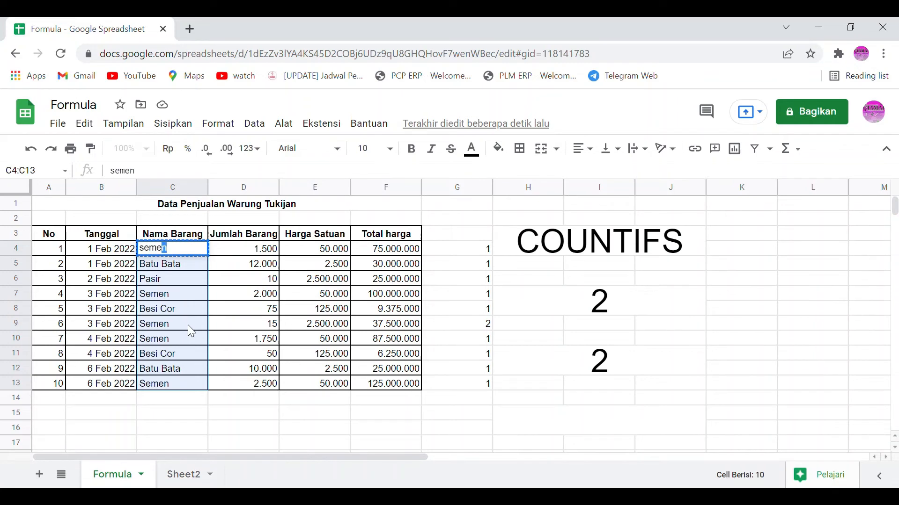
key(Return)
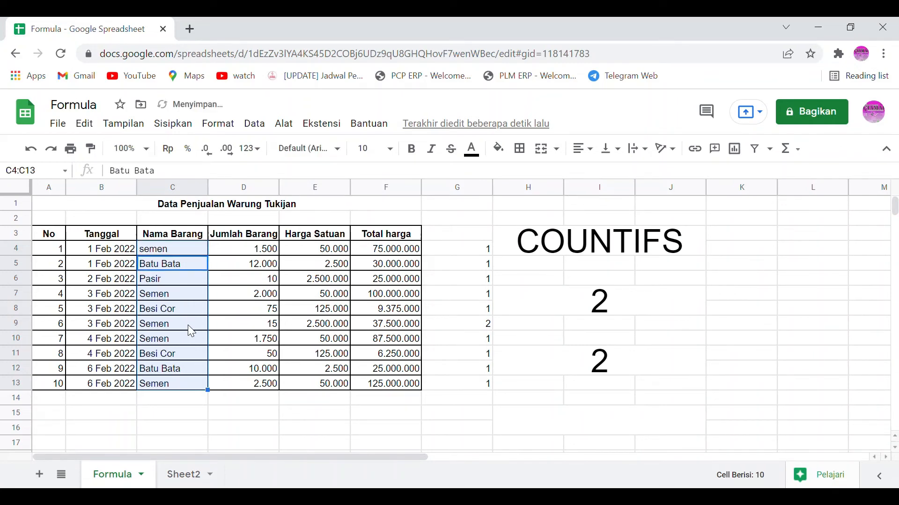
Step: Copy the item name from C4 over the names in C5:C13, and undo the paste
key(Up)
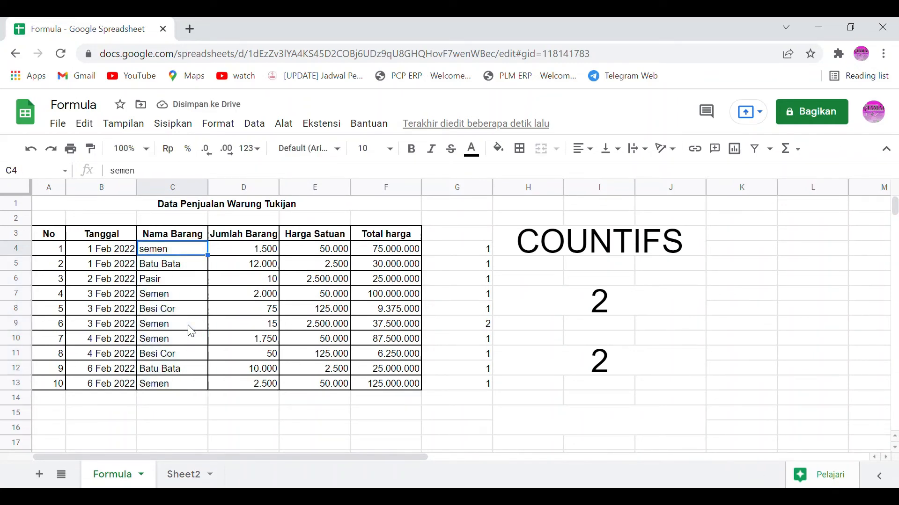
key(ctrl+c)
key(Down)
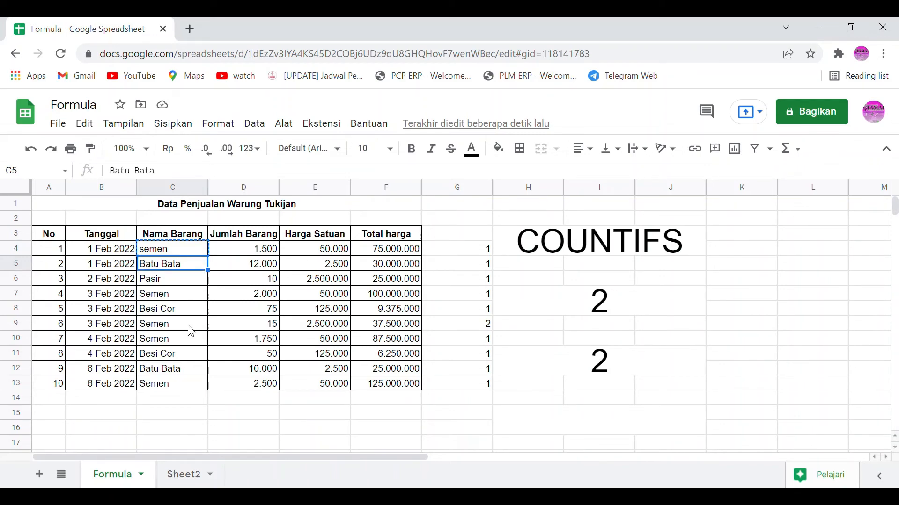
click(205, 290)
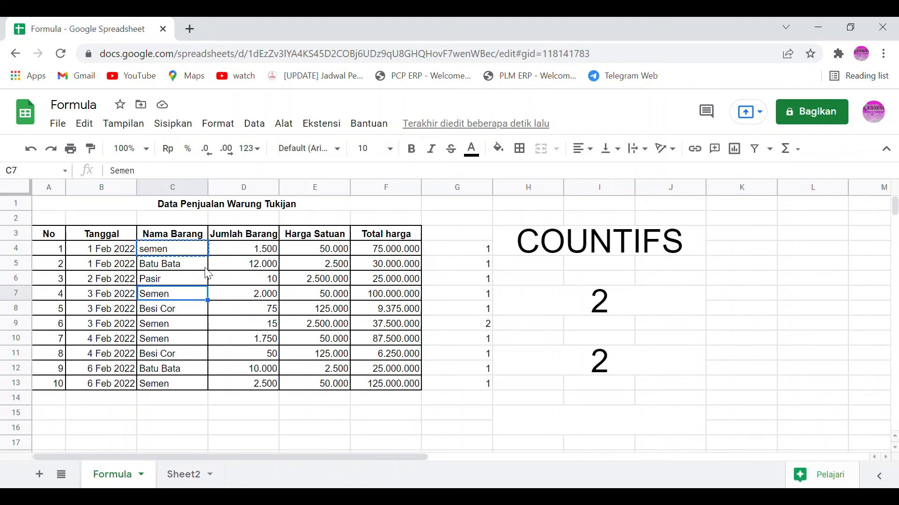
drag(205, 264, 148, 391)
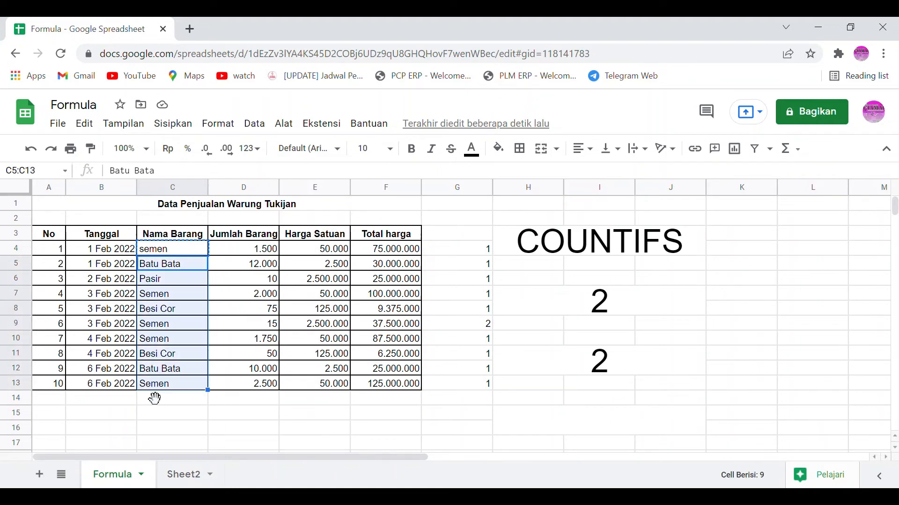
key(ctrl+v)
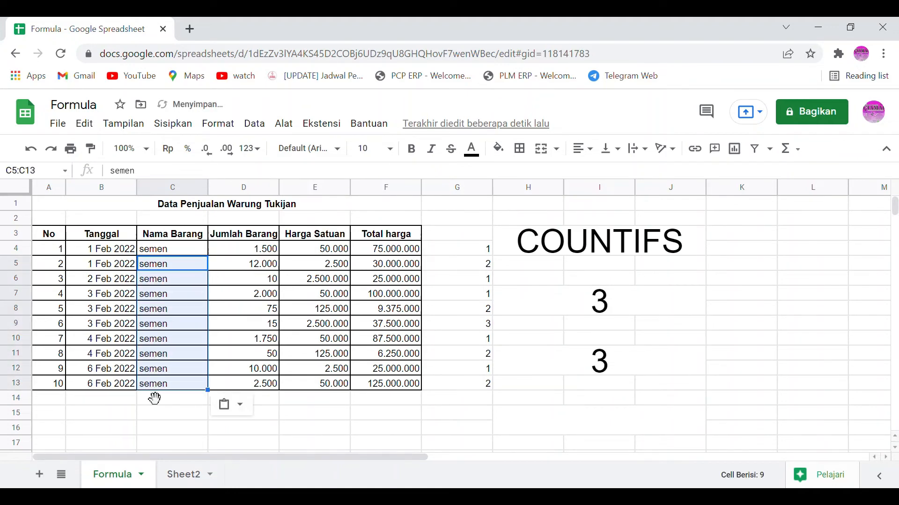
key(Down)
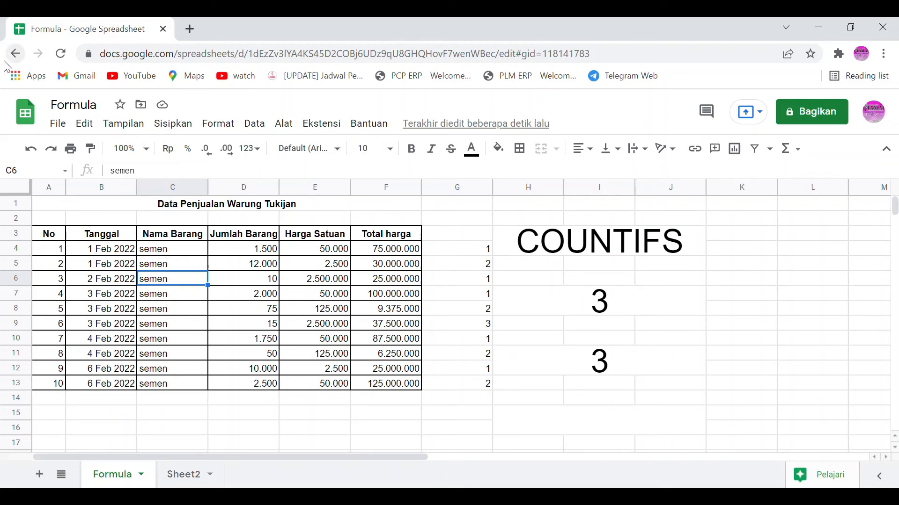
click(32, 149)
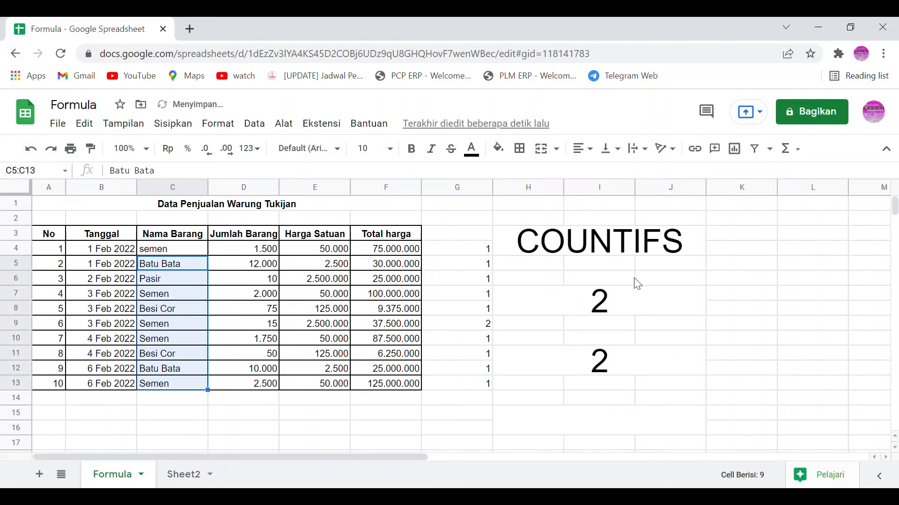
Step: Make both criteria ranges in G4's COUNTIFS formula open-ended as $B$4:B and $C$4:C
click(478, 265)
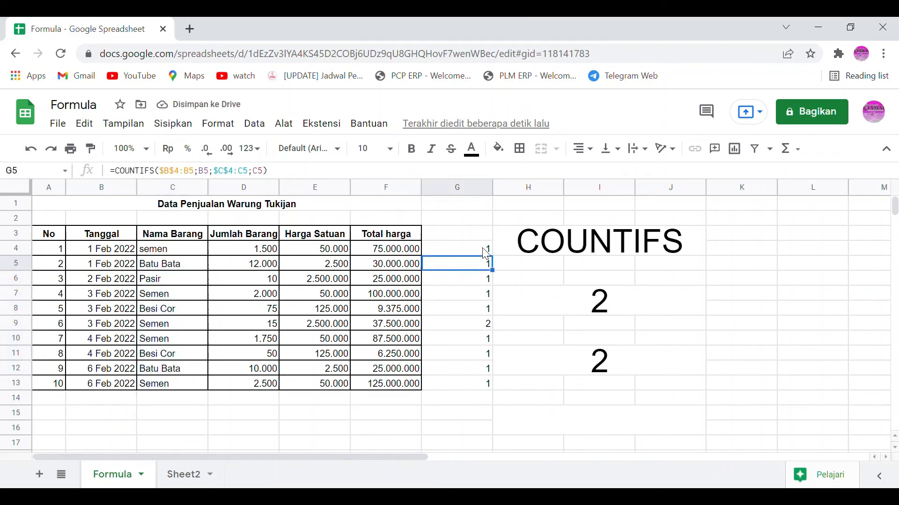
click(482, 249)
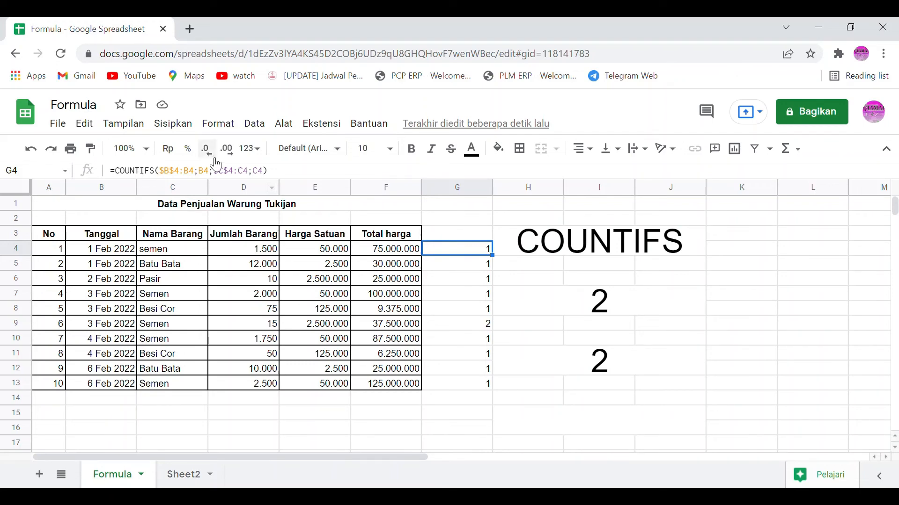
click(201, 178)
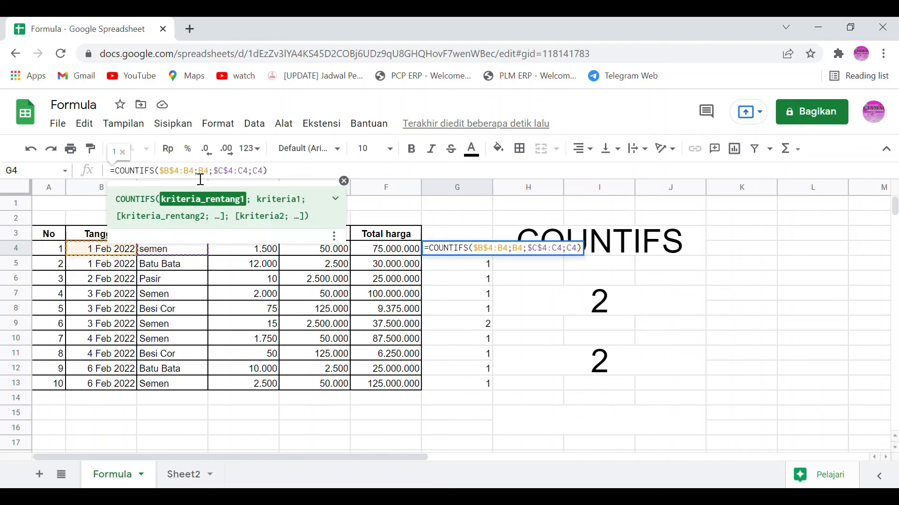
key(BackSpace)
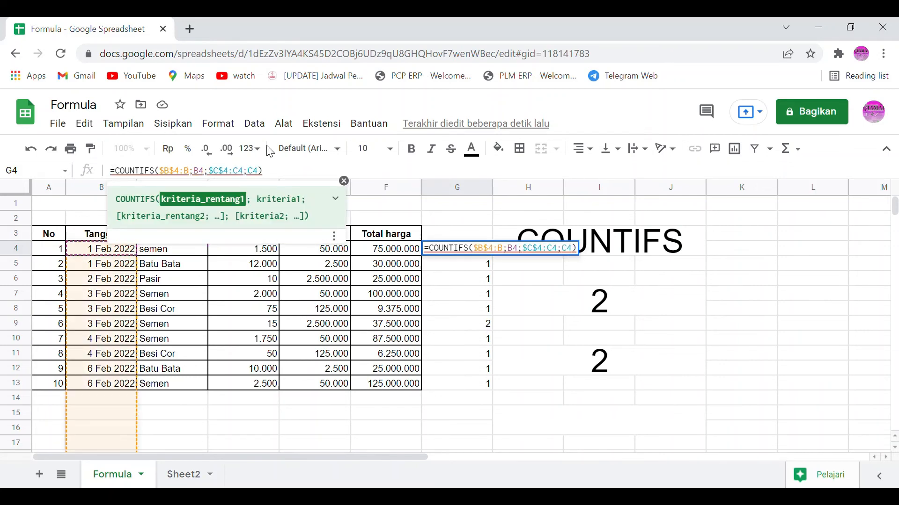
key(Right)
key(Right)
key(Right)
key(Right)
key(Right)
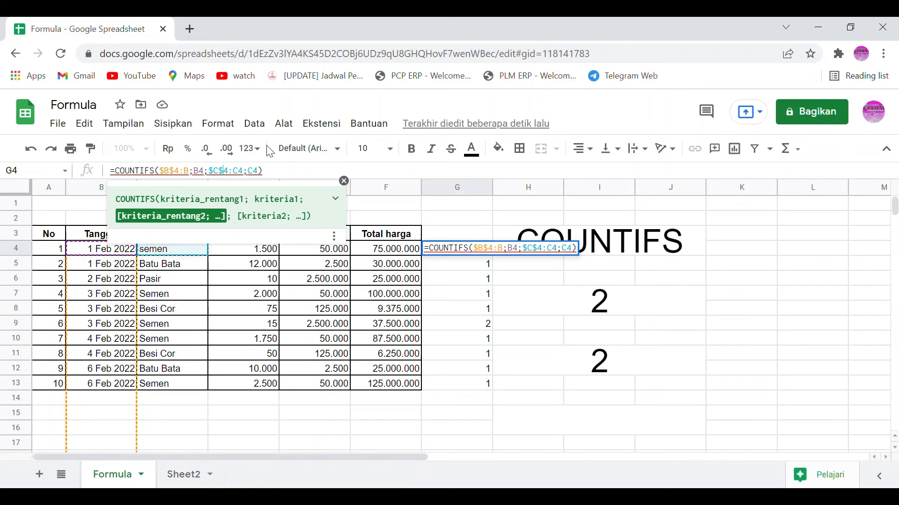
key(Return)
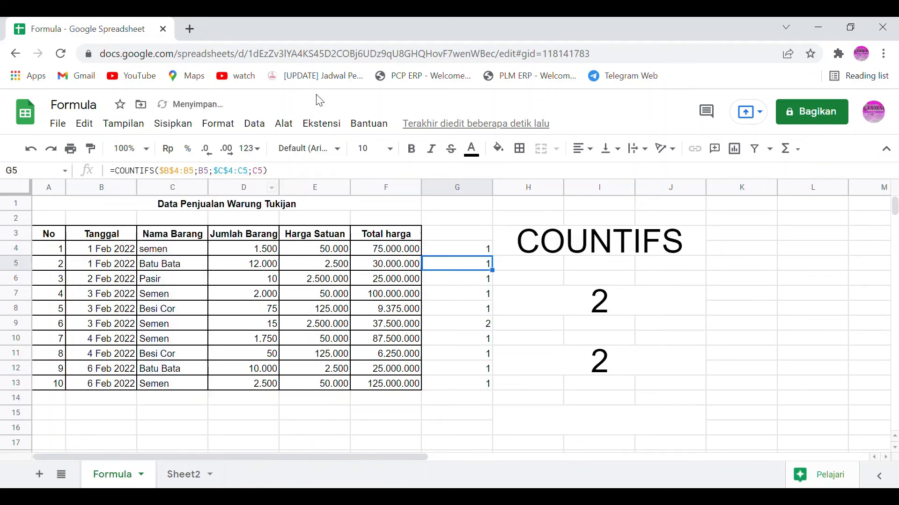
key(Up)
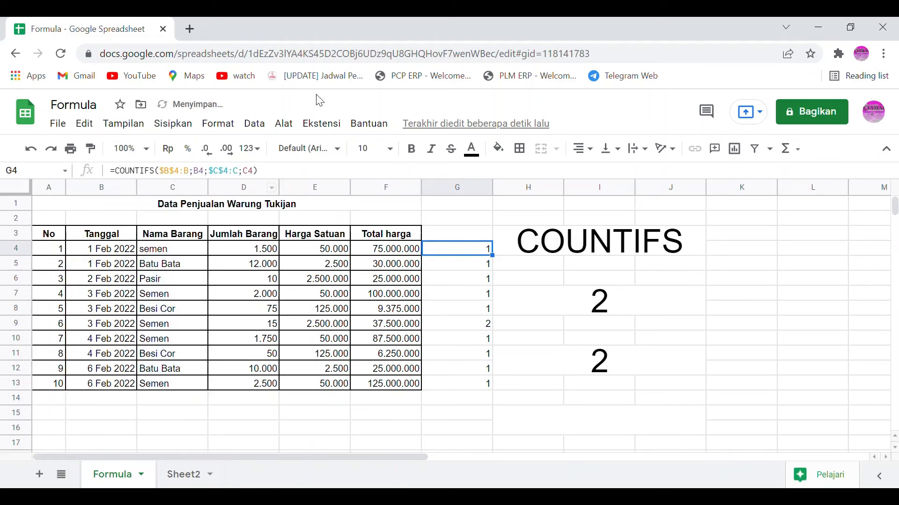
Step: Copy the COUNTIFS formula in G4 to every sales row through G13
key(ctrl+c)
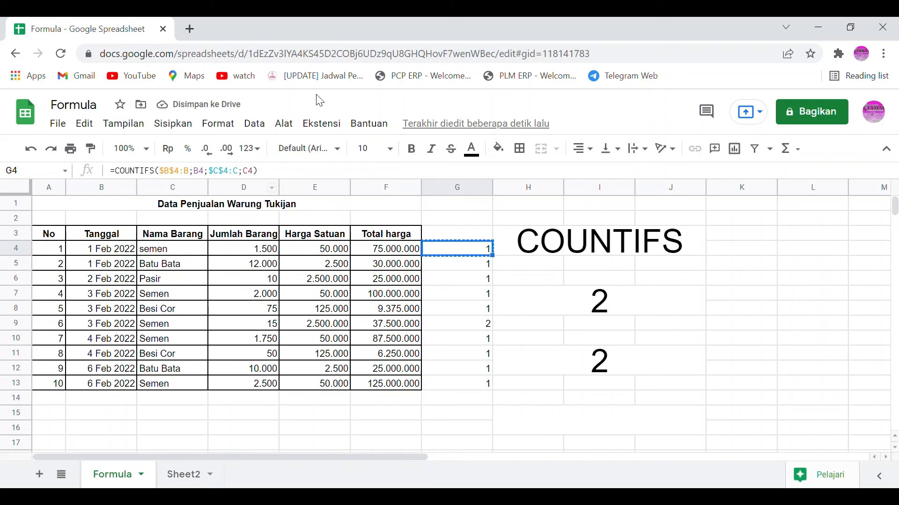
key(ctrl+shift+Down)
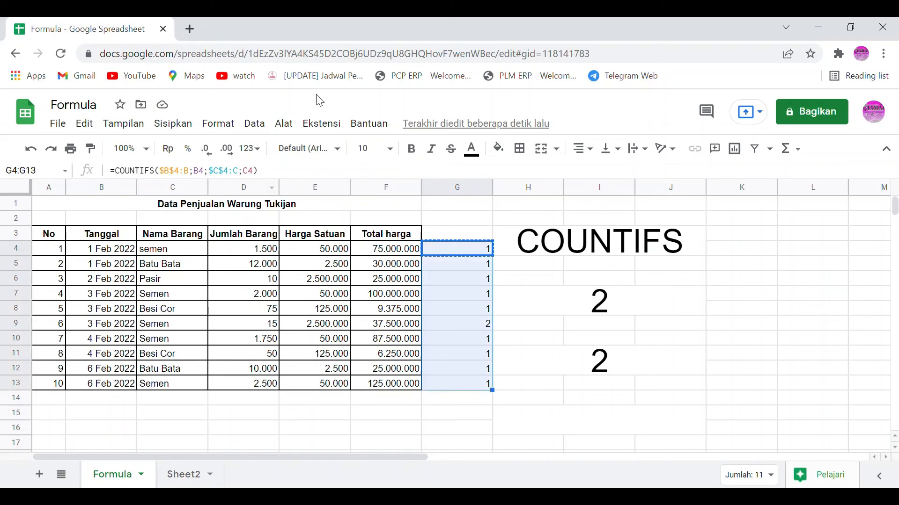
key(ctrl+v)
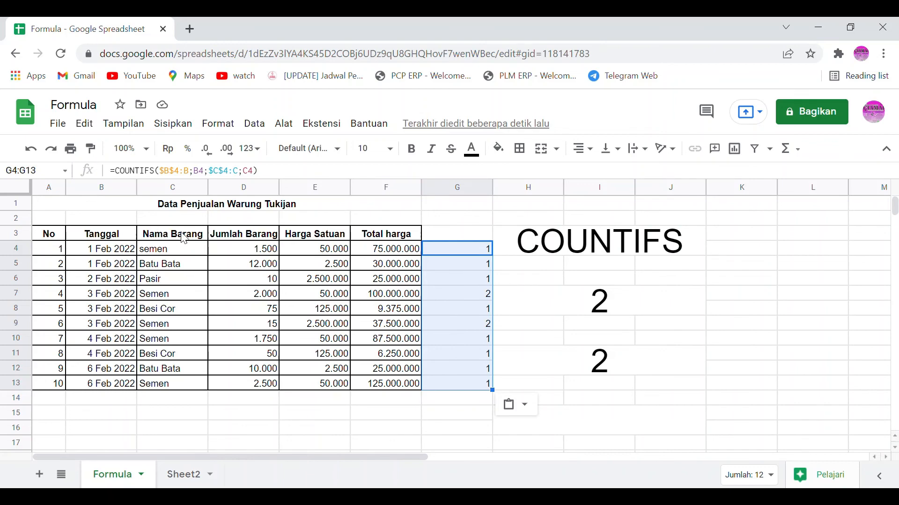
Step: Compare the row-by-row COUNTIFS formula in G9 with the limited-range formula in merged cell H7:J8
click(441, 328)
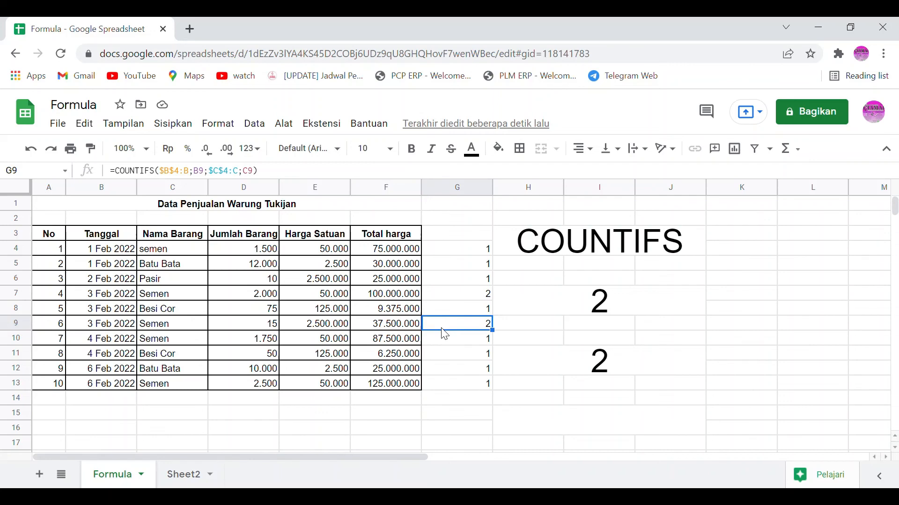
click(553, 307)
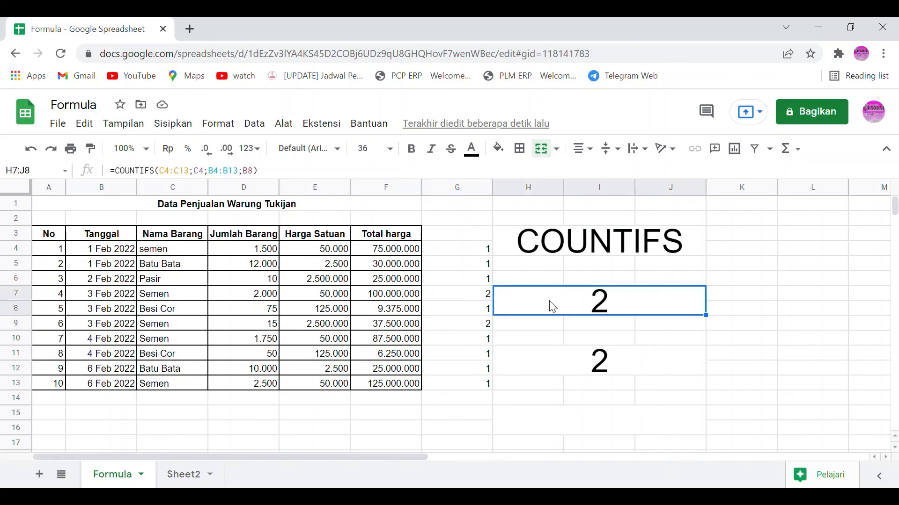
click(459, 328)
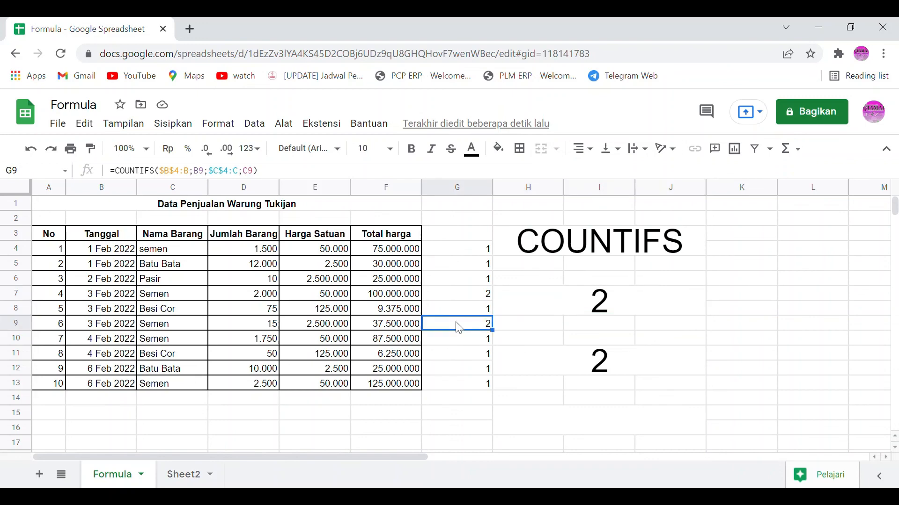